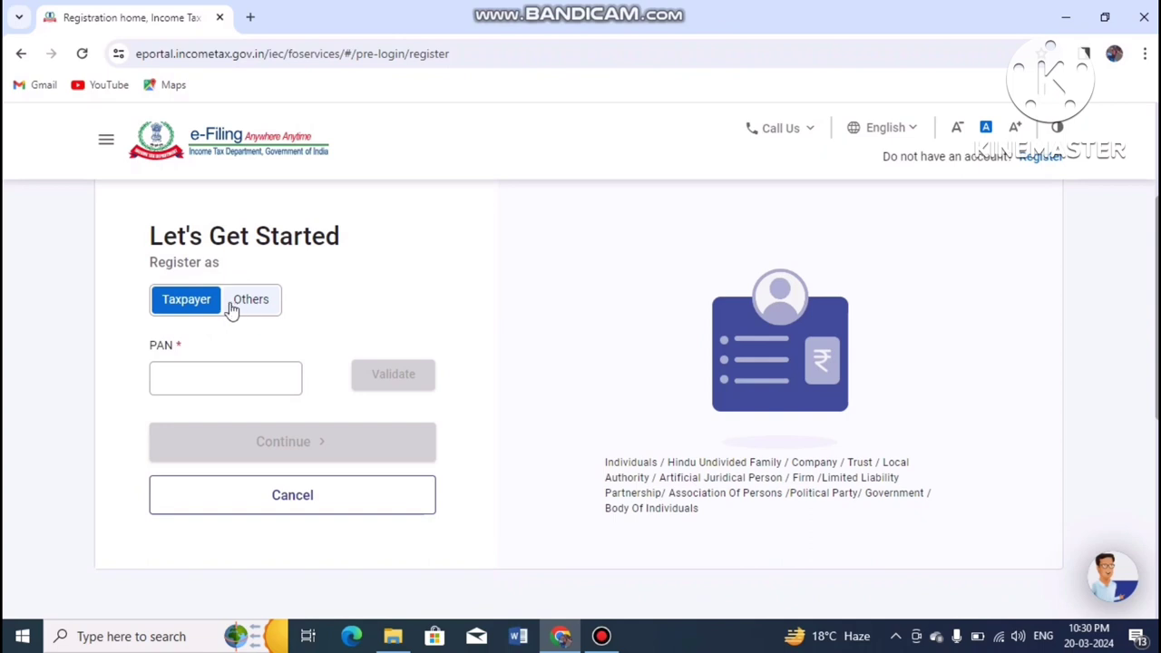
Step: Validate the PAN under Taxpayer and confirm registering as an Individual taxpayer
left_click(263, 306)
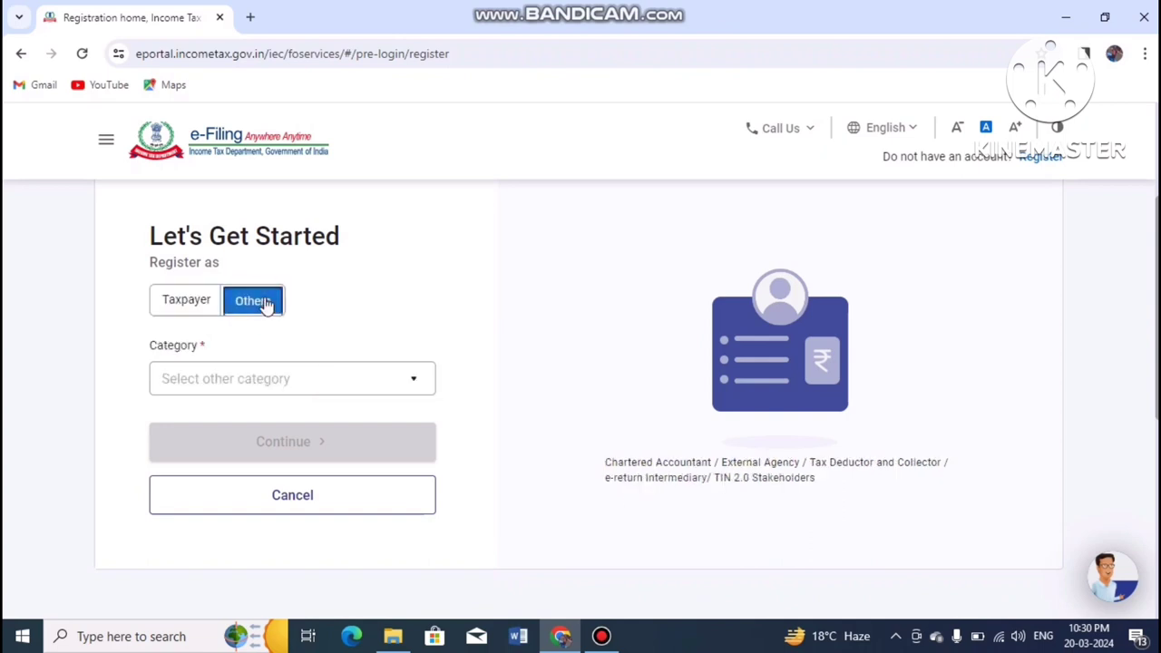
left_click(184, 303)
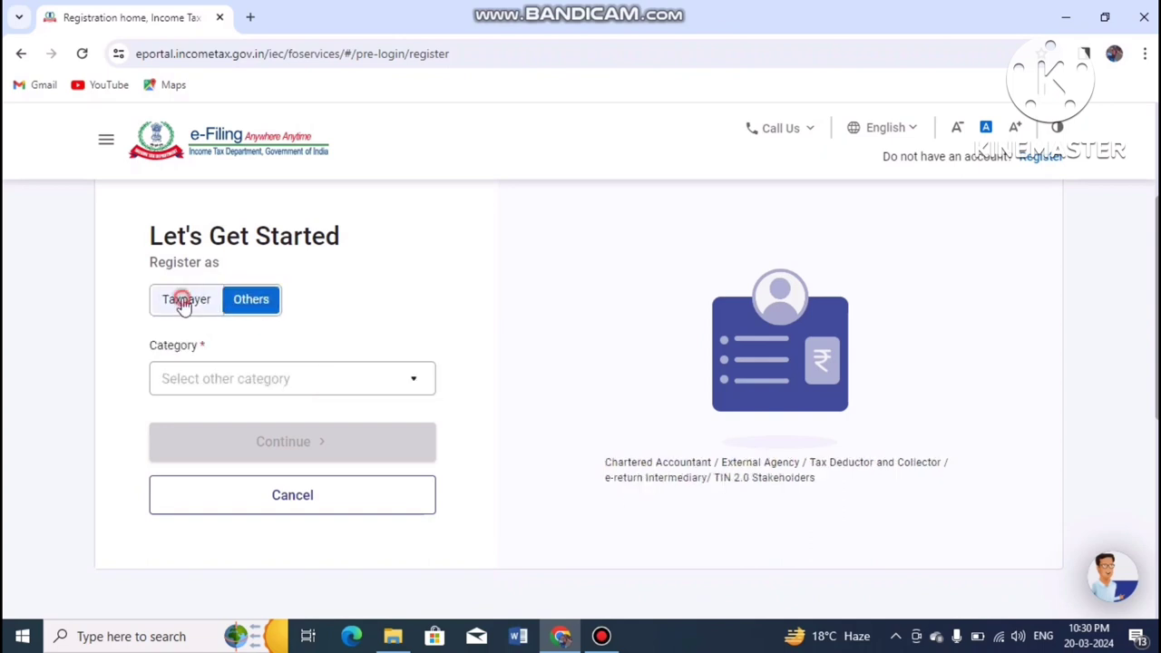
left_click(202, 381)
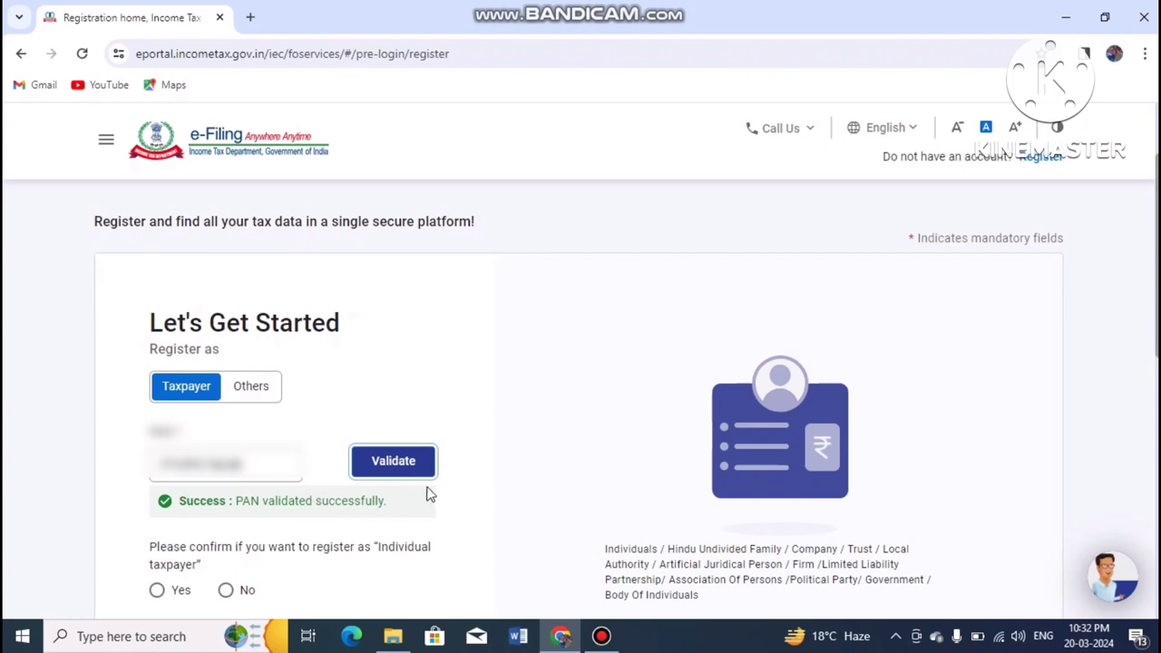
scroll(1152, 354, "down", 3)
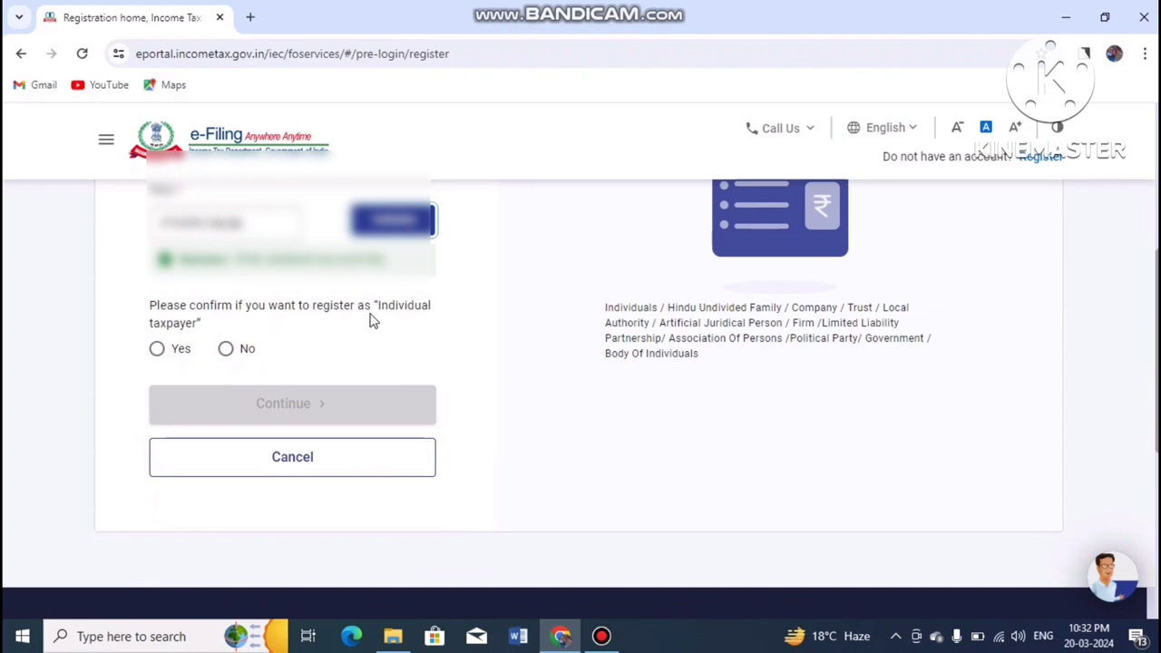
left_click(156, 355)
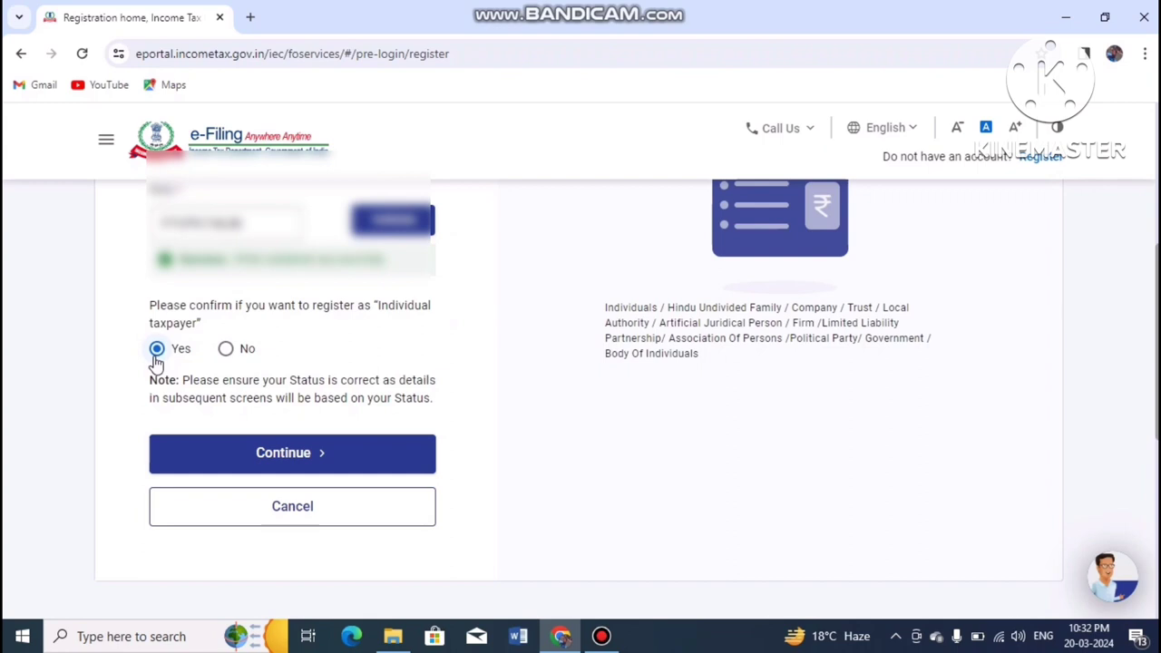
left_click(238, 463)
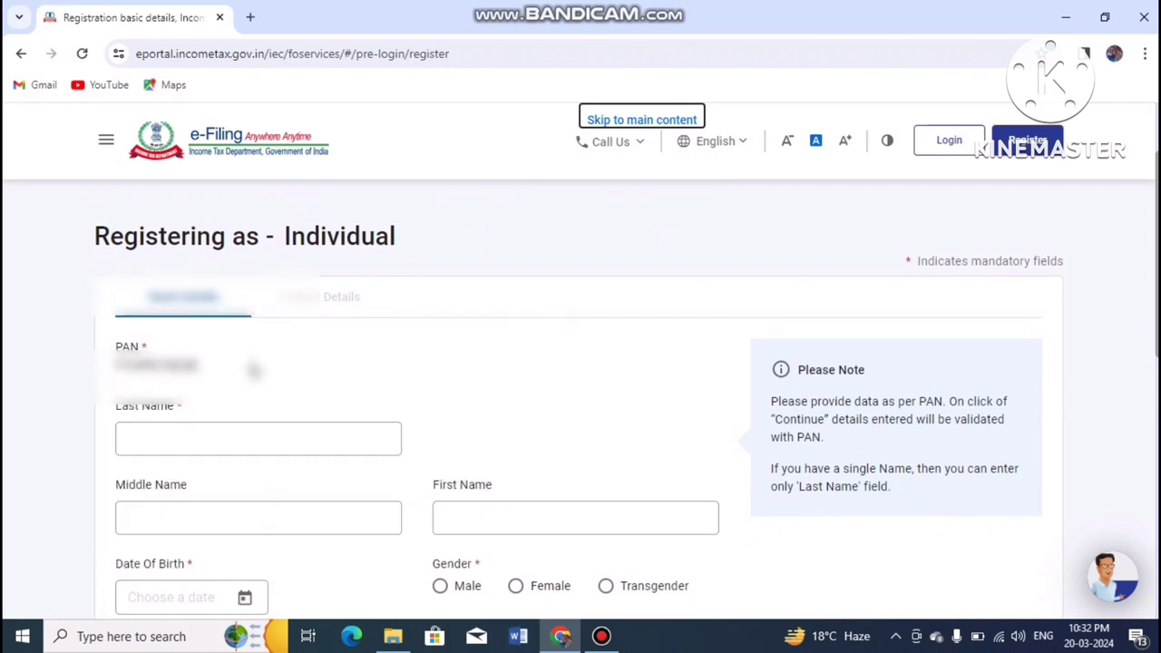
Step: Fill in the taxpayer's last name and first name in the basic details form
scroll(949, 287, "down", 1)
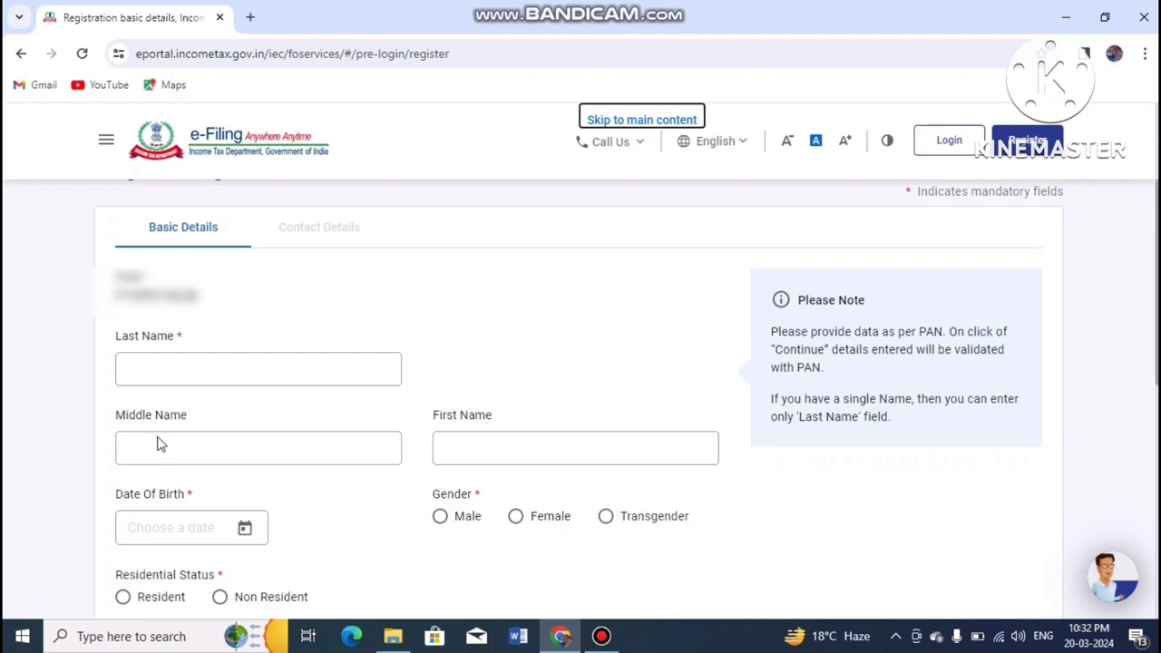
left_click(296, 367)
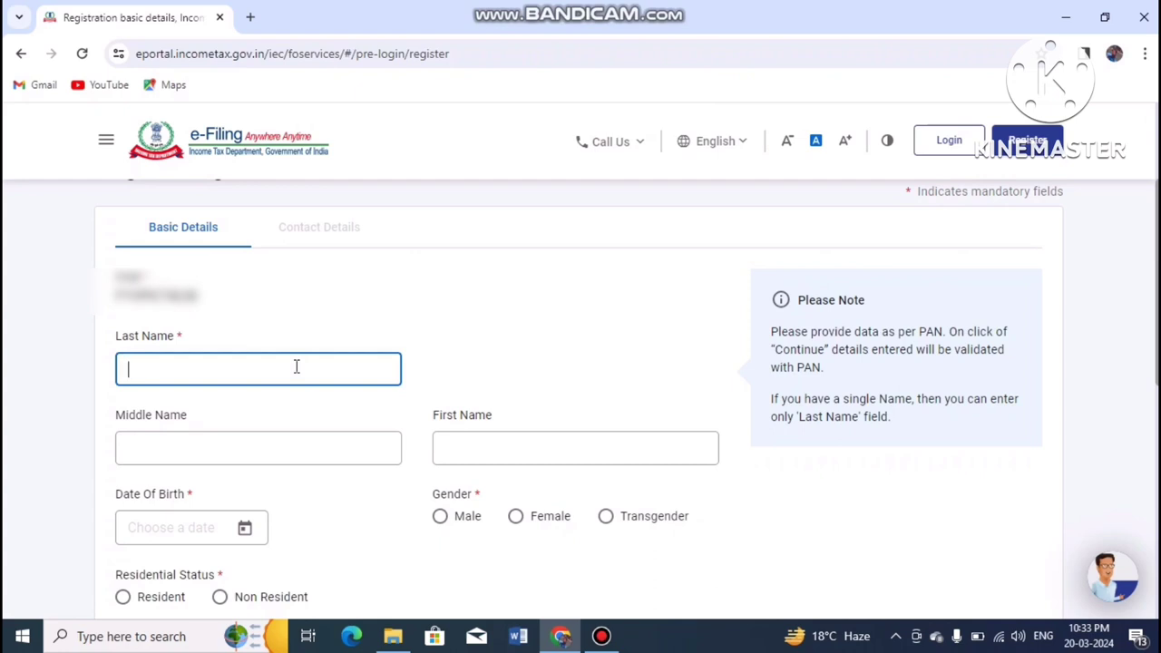
type("a")
key("BackSpace")
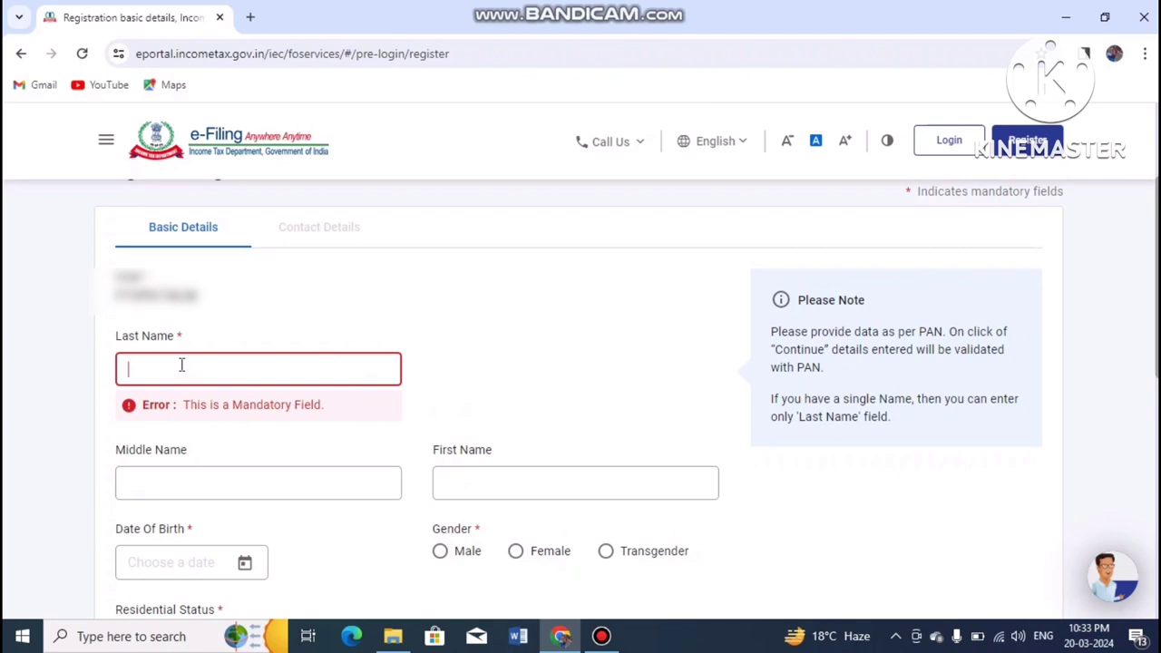
left_click(470, 483)
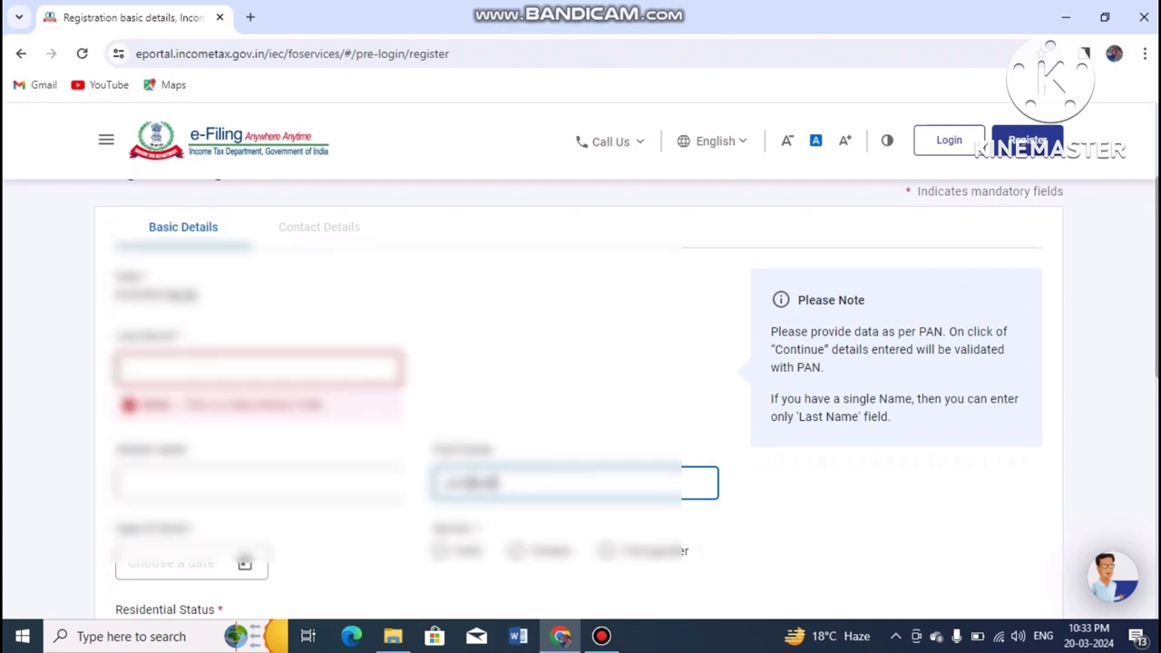
left_click(154, 368)
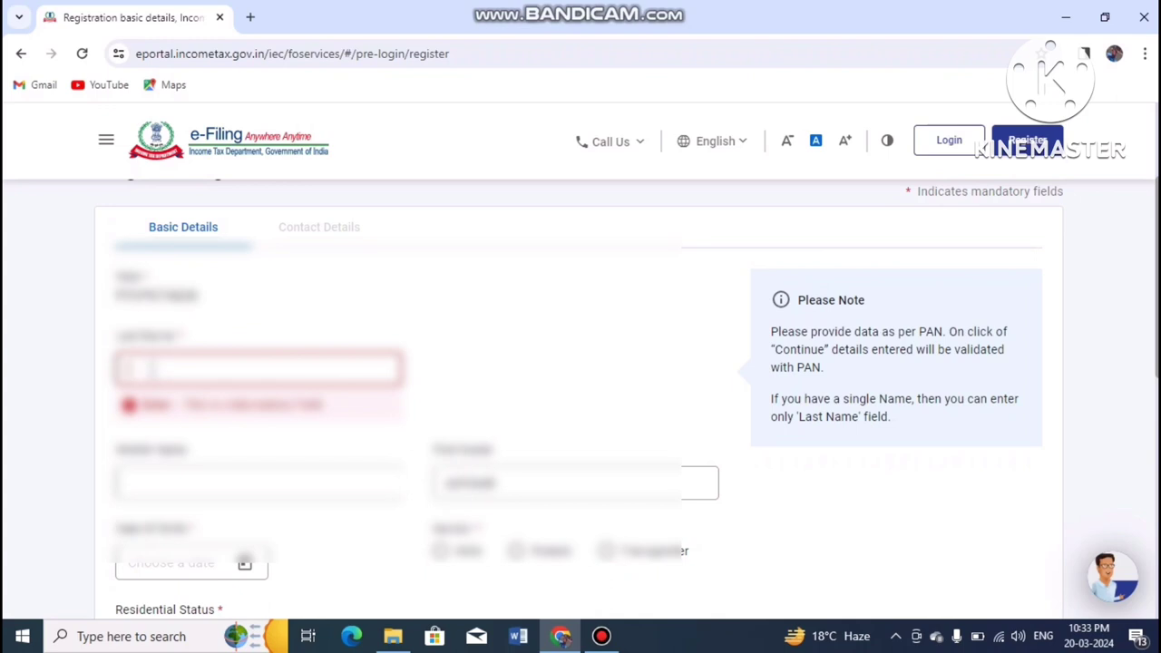
type("Kum")
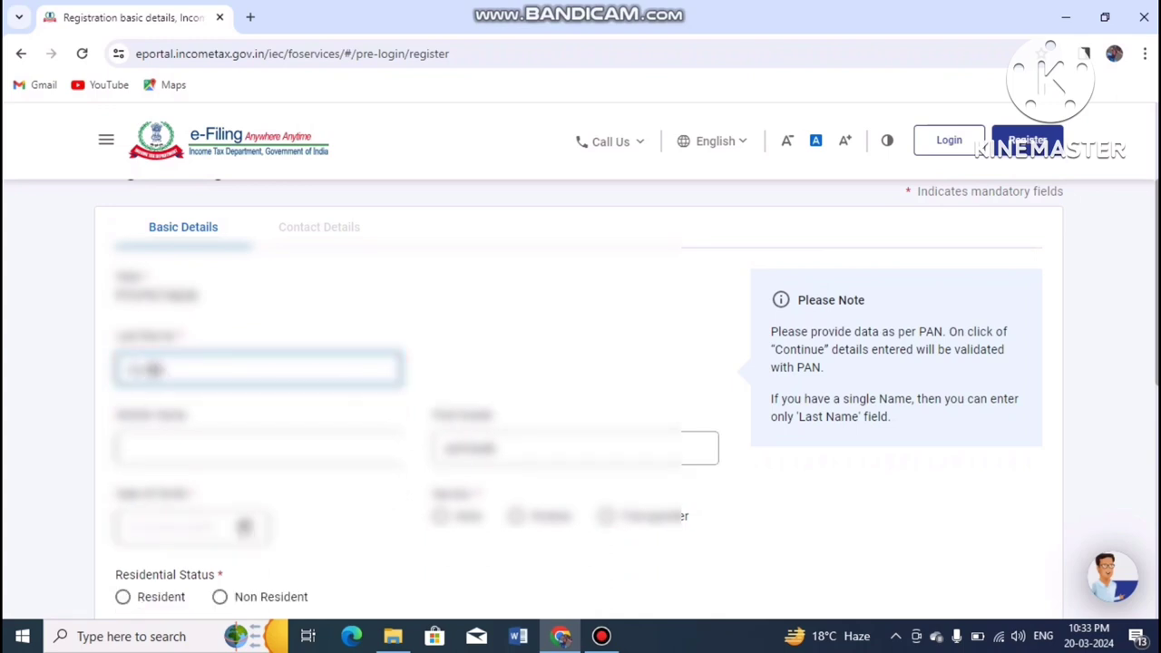
type("ar")
Step: Pick the date of birth, set gender Male and status Resident, then submit basic details
scroll(247, 346, "down", 2)
left_click(245, 345)
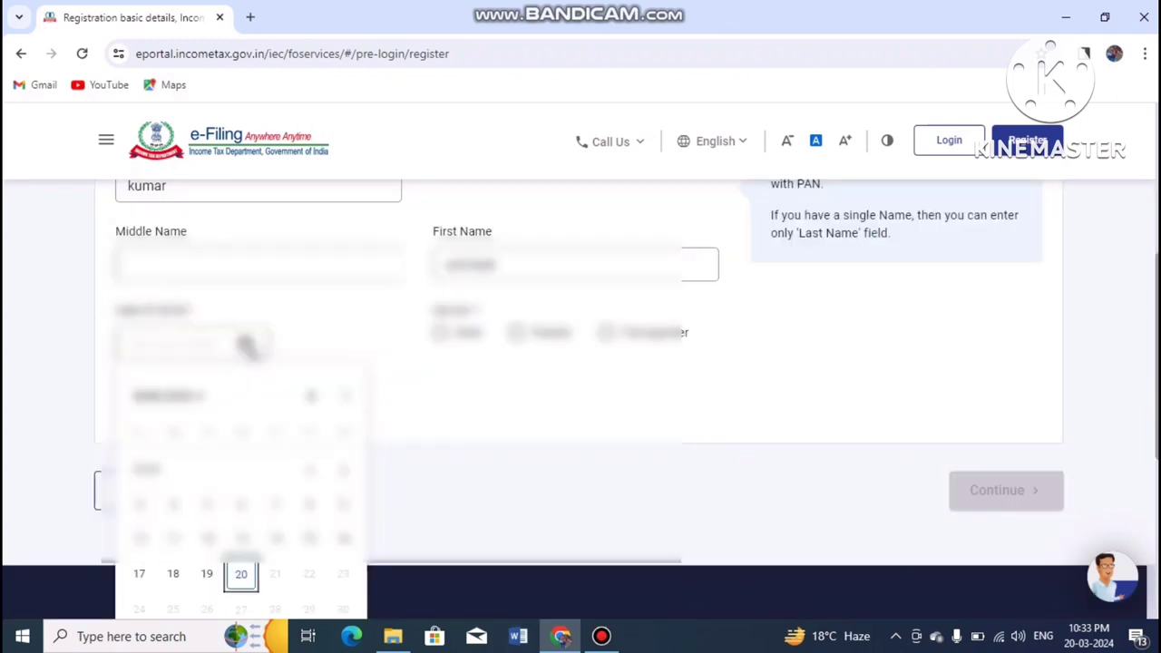
left_click(242, 573)
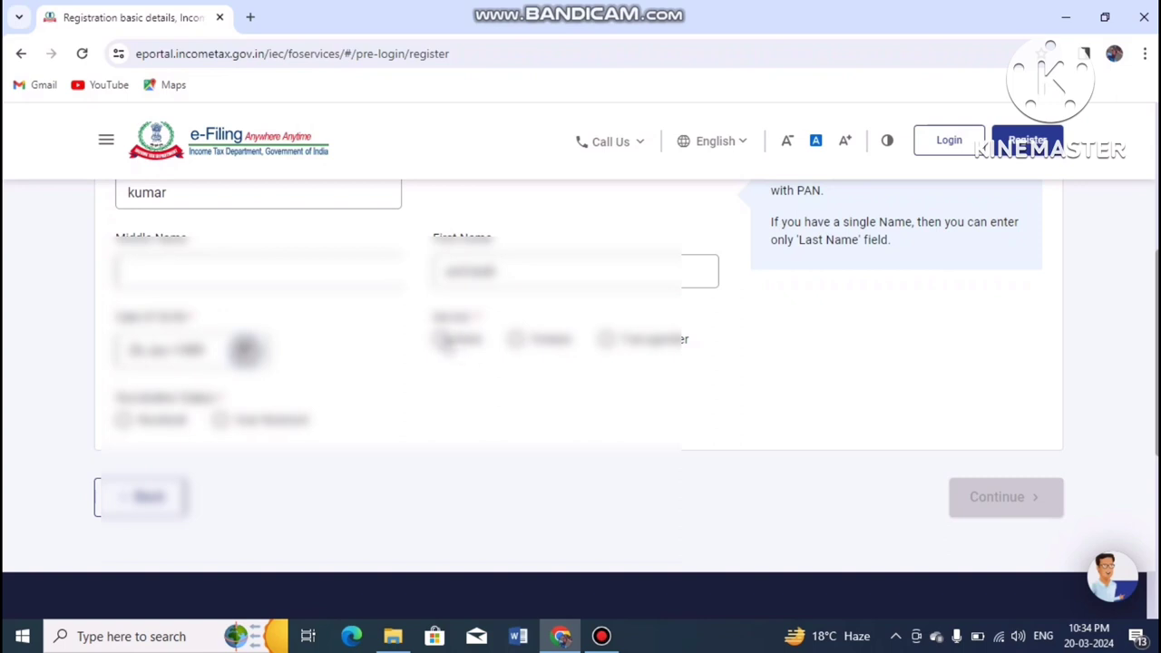
left_click(441, 338)
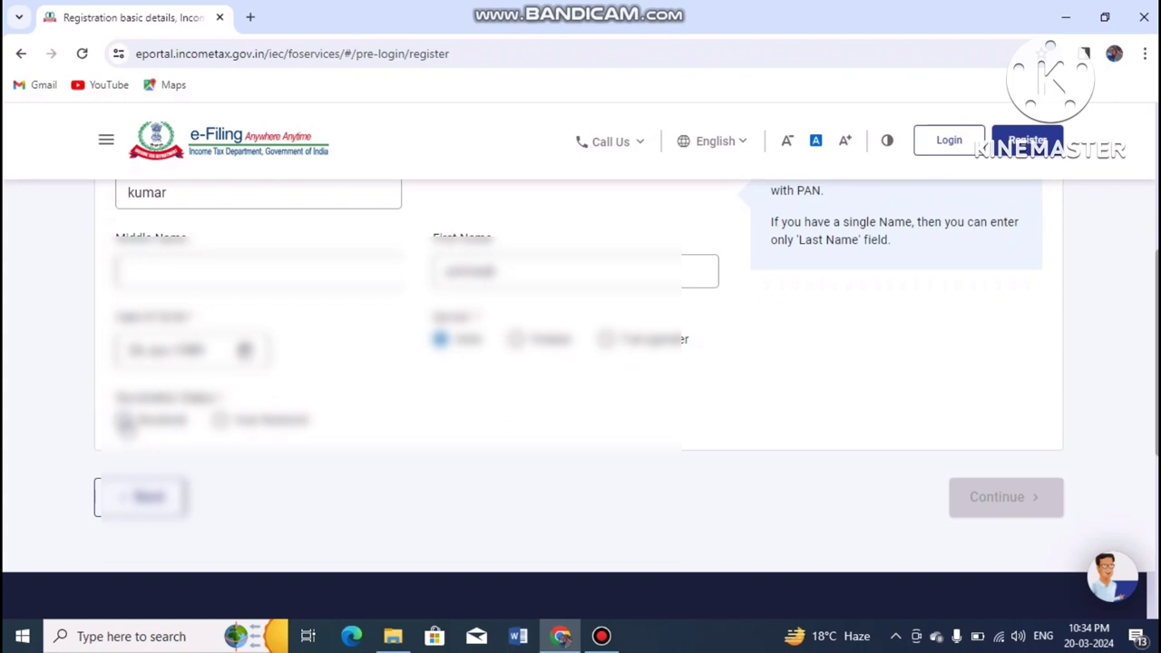
left_click(124, 420)
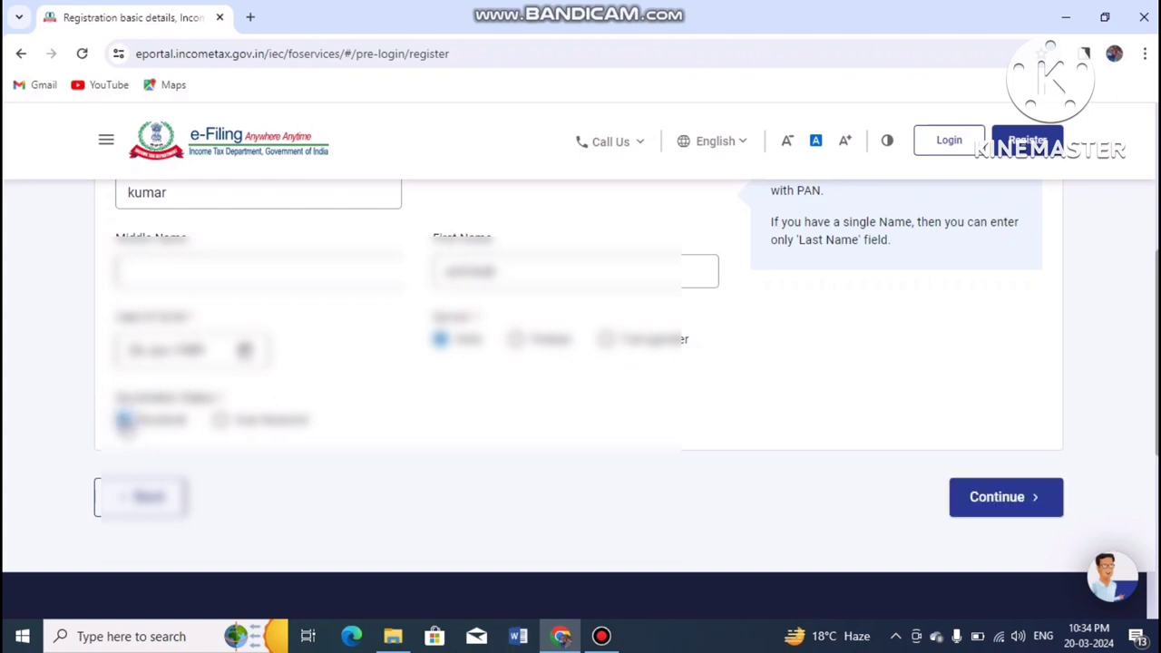
left_click(1017, 505)
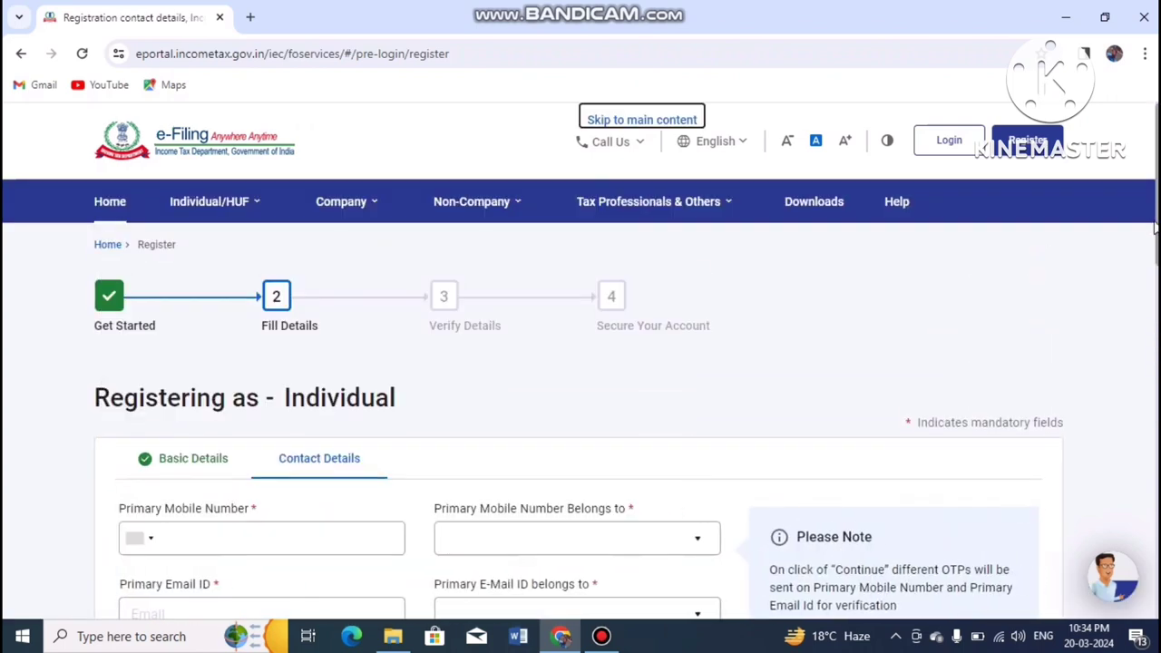
Step: Fill the primary mobile and e-mail fields, choosing each one's owner in its Belongs-to dropdown
scroll(859, 288, "down", 2)
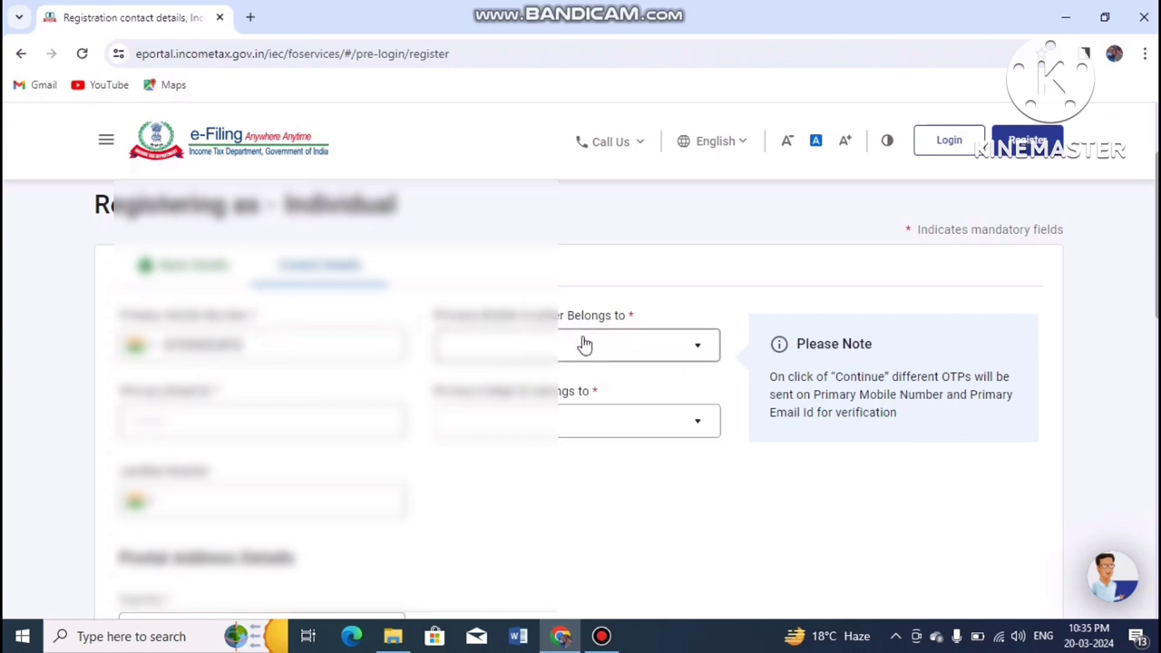
left_click(582, 341)
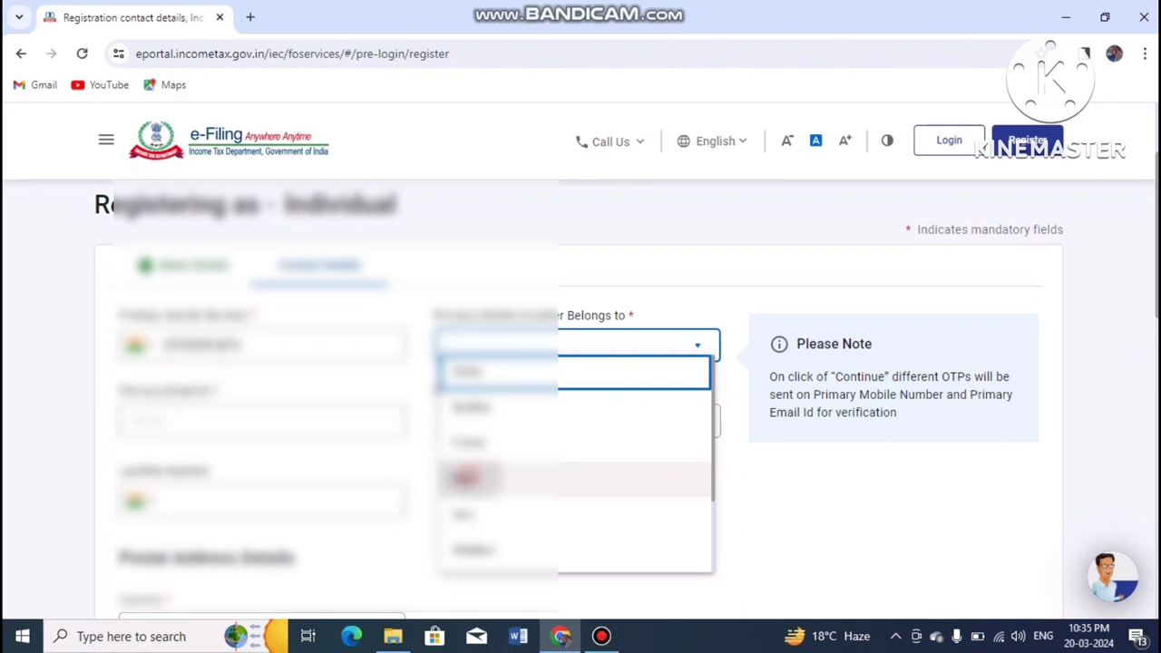
left_click(470, 479)
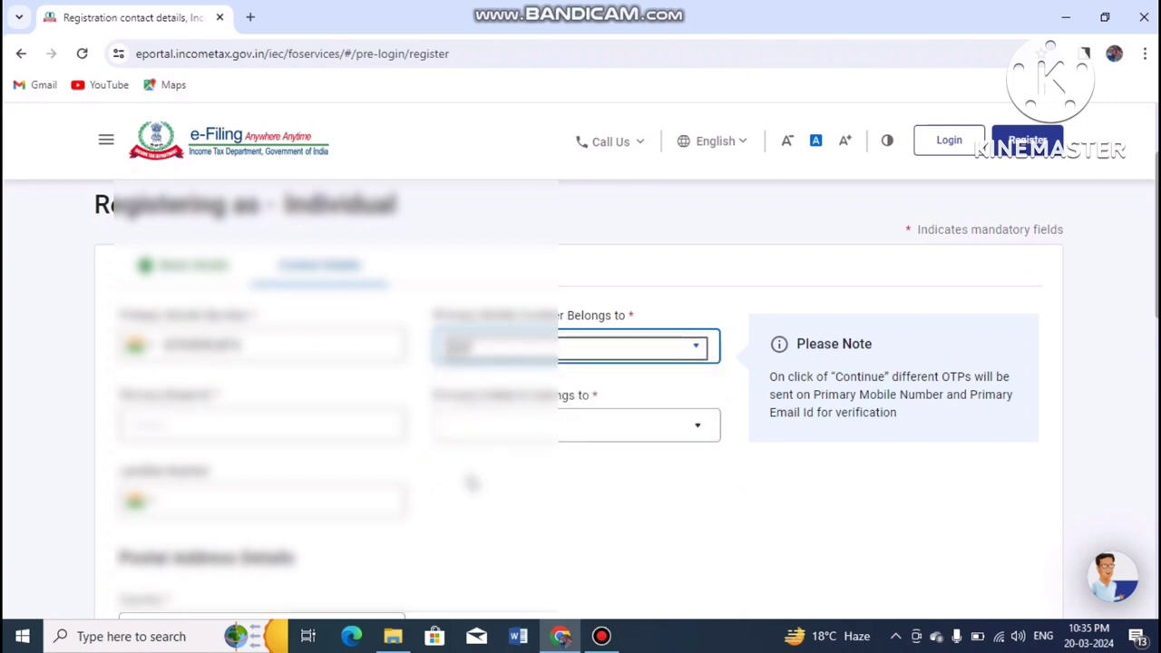
left_click(273, 422)
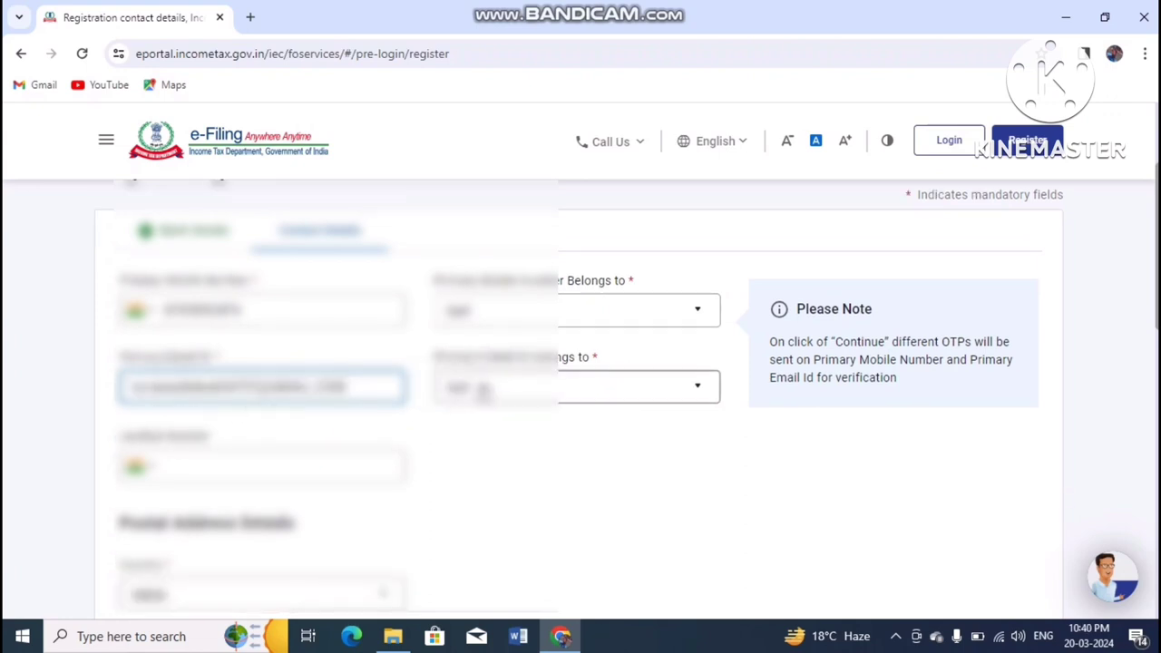
left_click(570, 387)
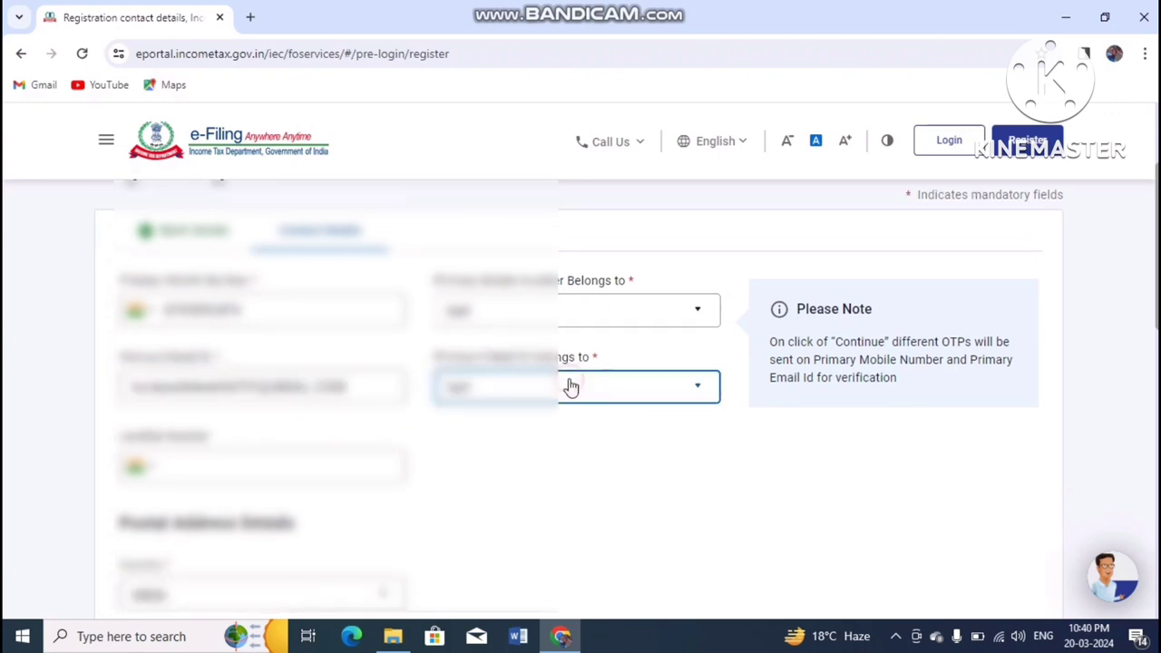
left_click(519, 416)
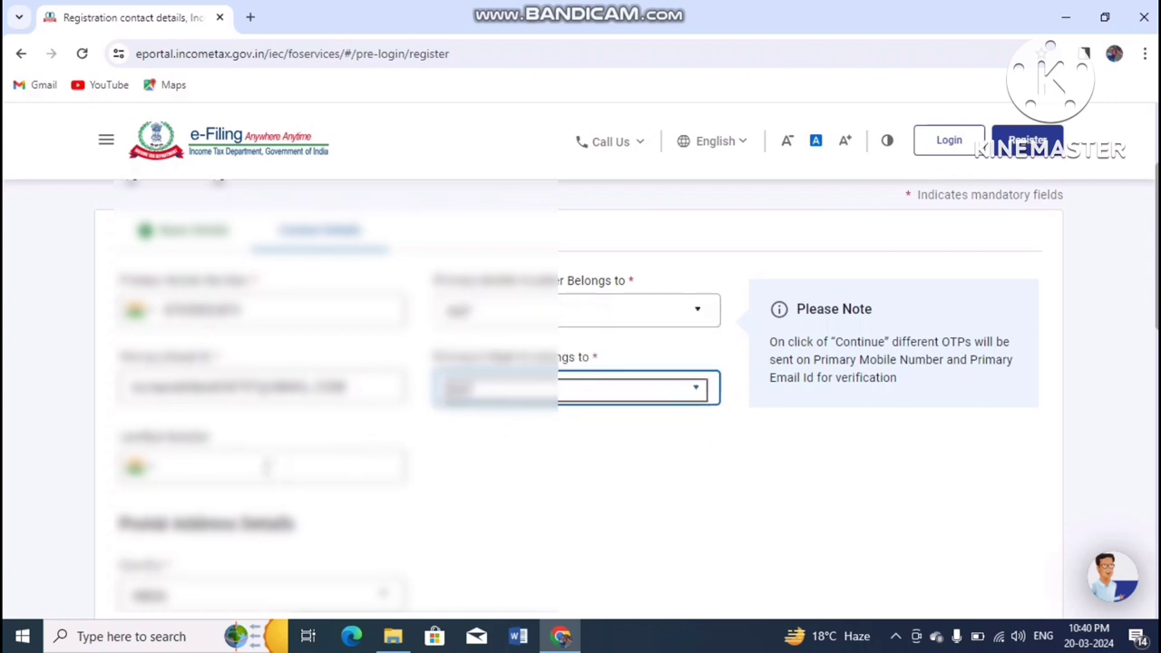
scroll(458, 316, "down", 3)
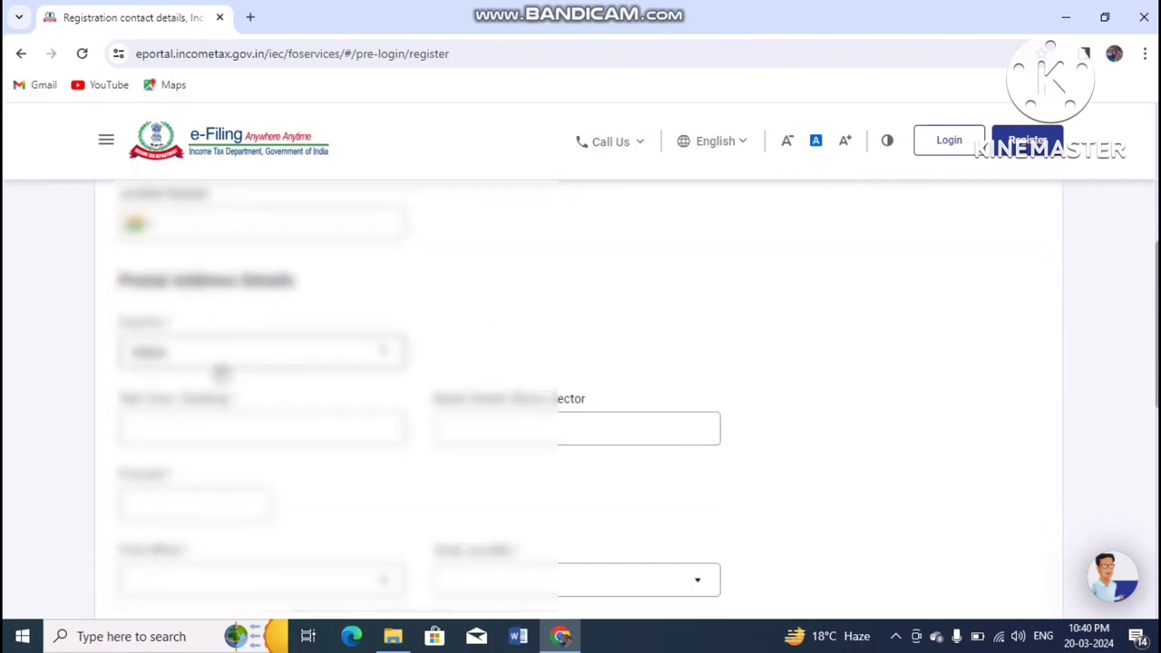
Step: Enter the flat/building number and the pincode of the postal address
left_click(221, 426)
type("1/8")
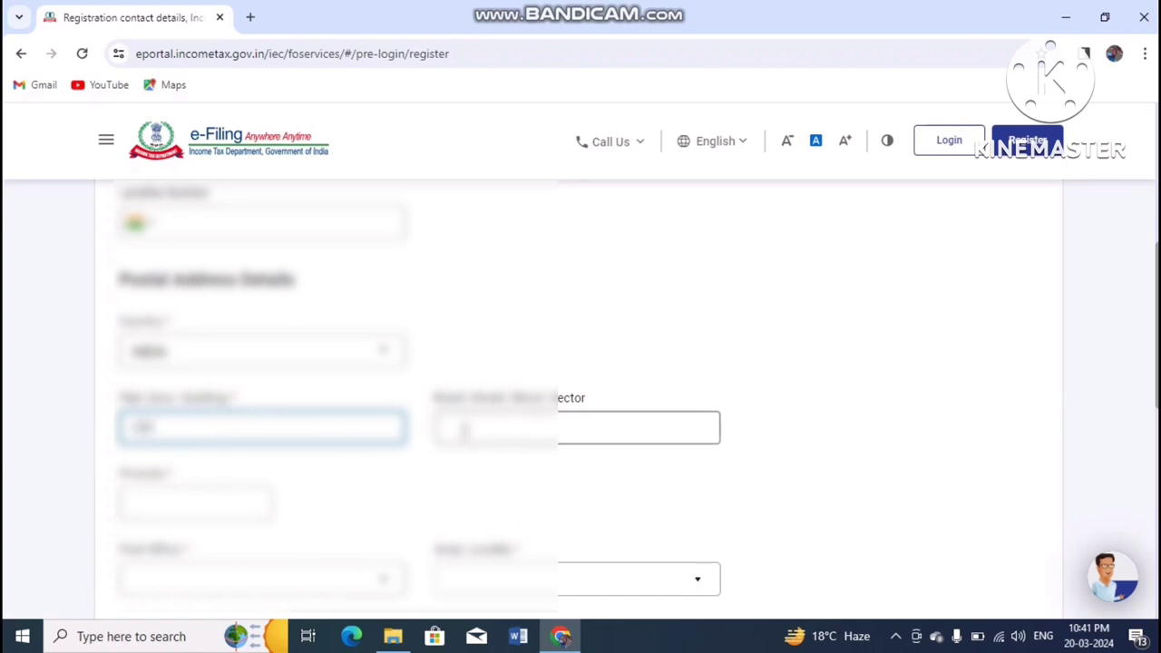
left_click(166, 502)
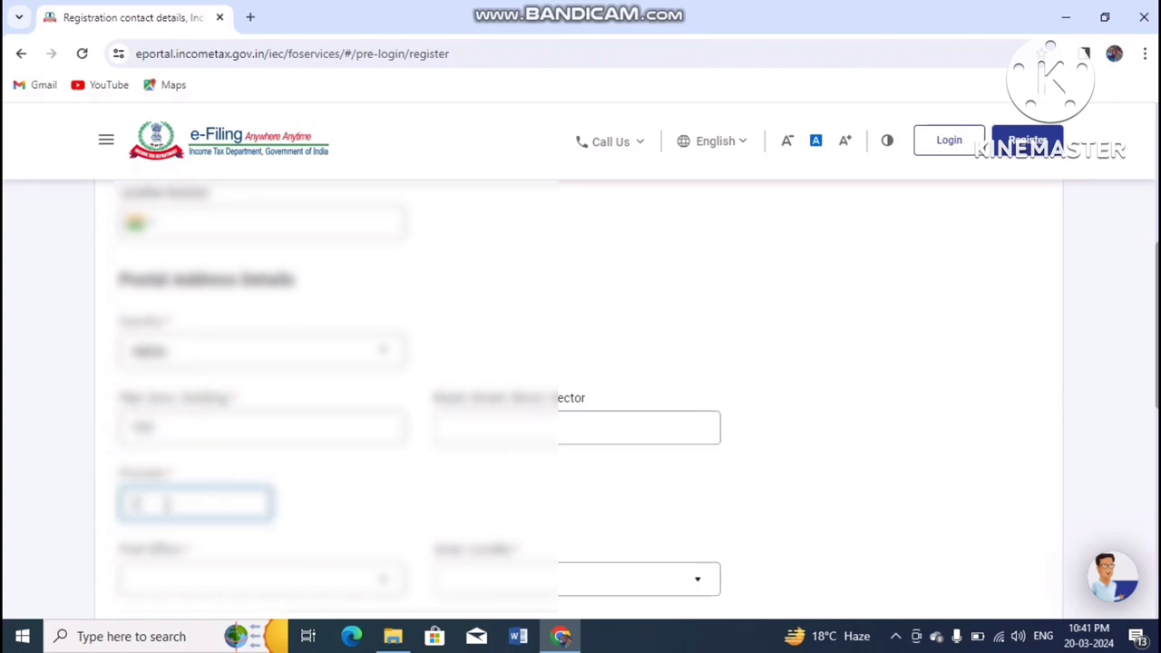
type("18100101")
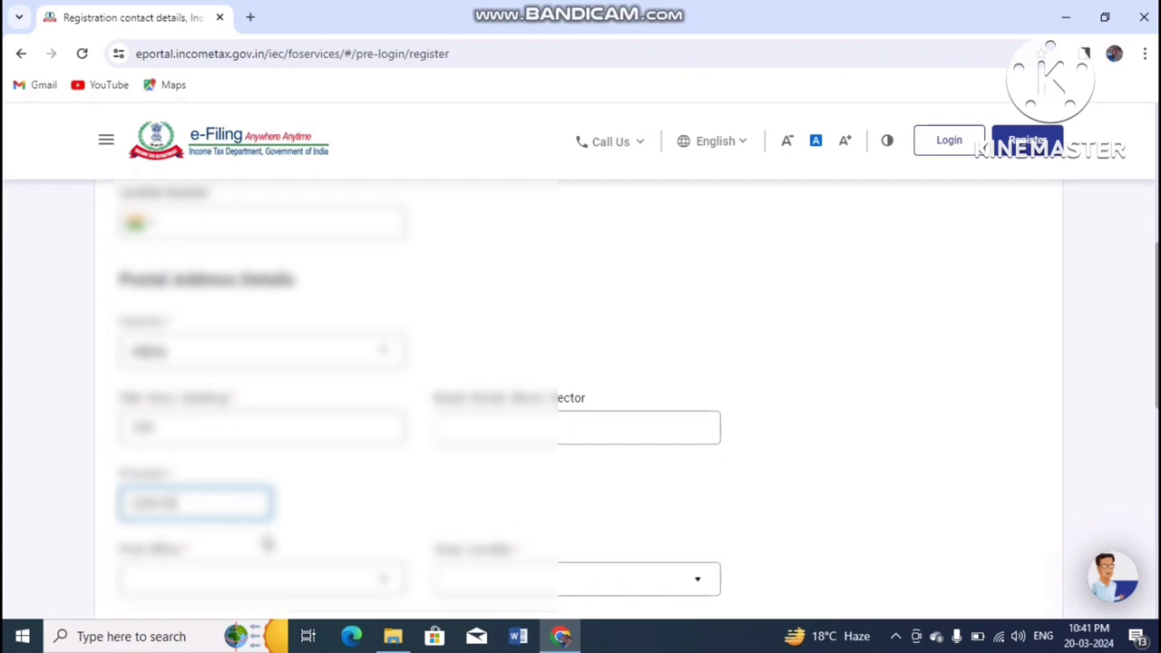
Step: Choose the post office and area/locality from their dropdowns, then submit the contact details
left_click(258, 581)
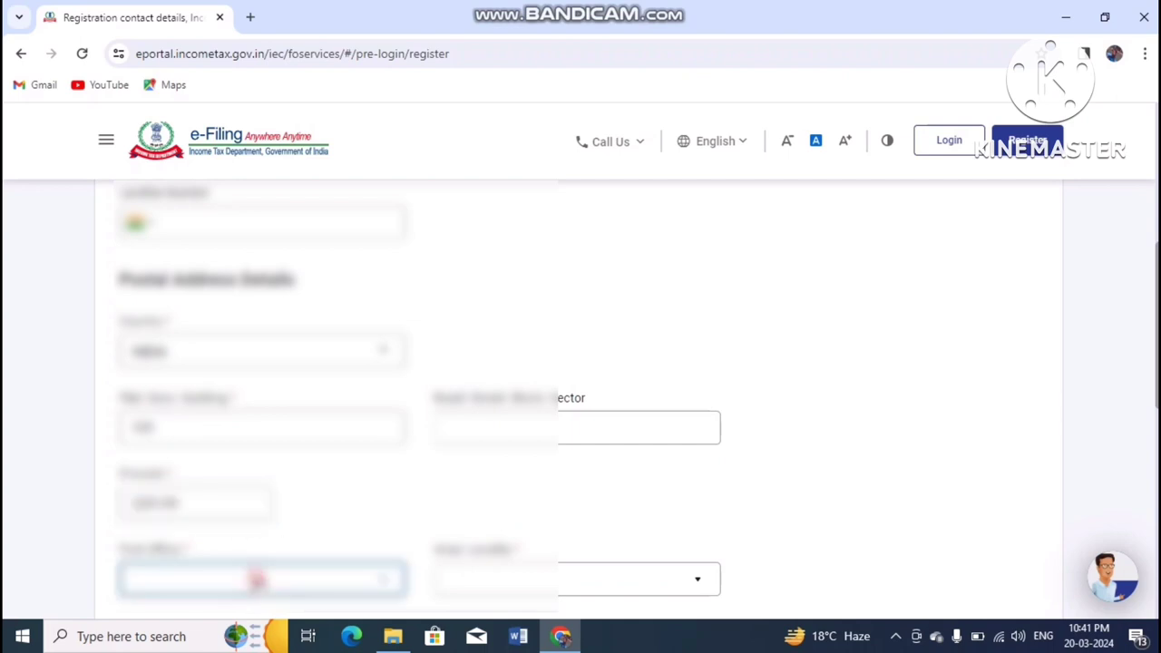
left_click(259, 581)
scroll(635, 408, "down", 3)
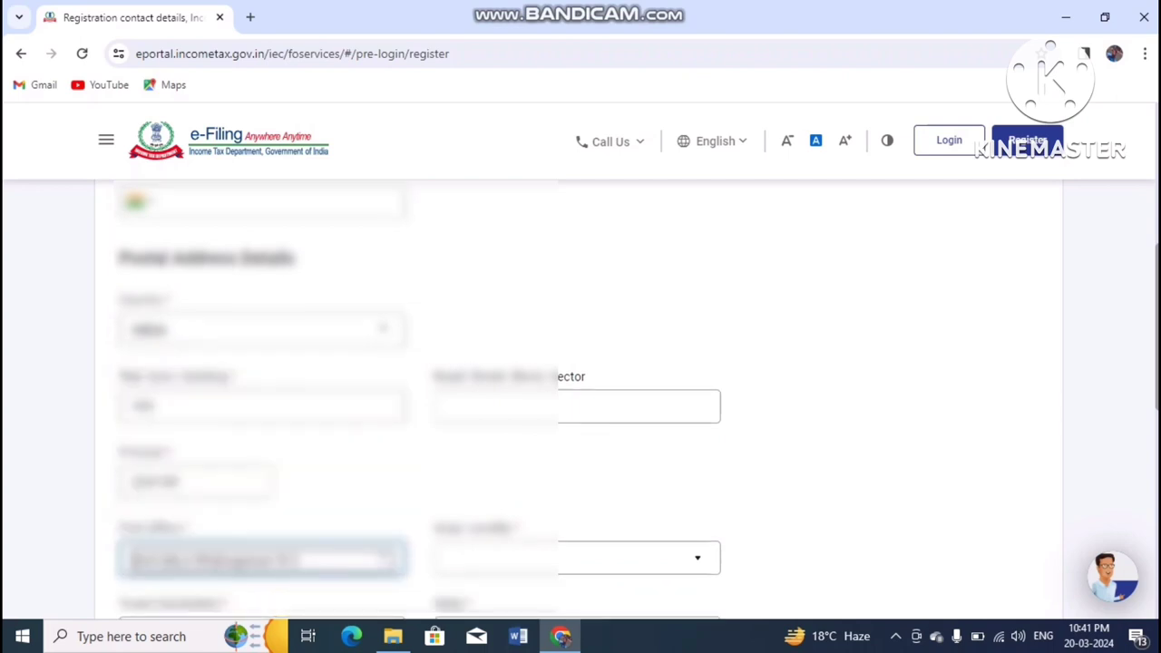
left_click(645, 361)
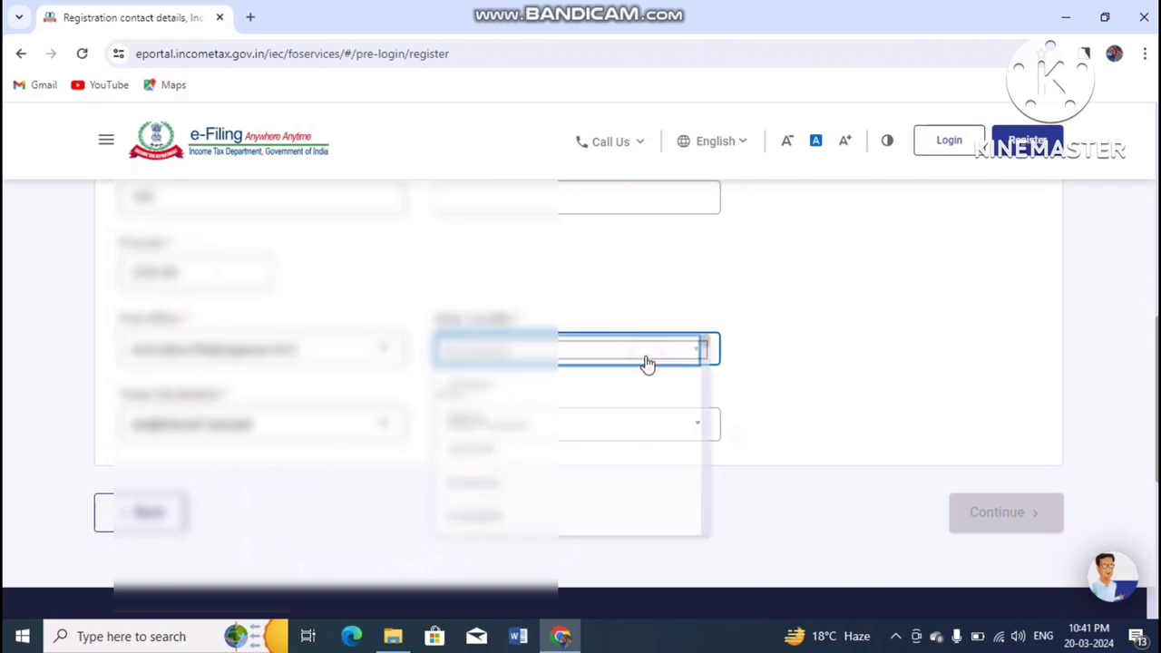
left_click(579, 375)
scroll(225, 427, "up", 1)
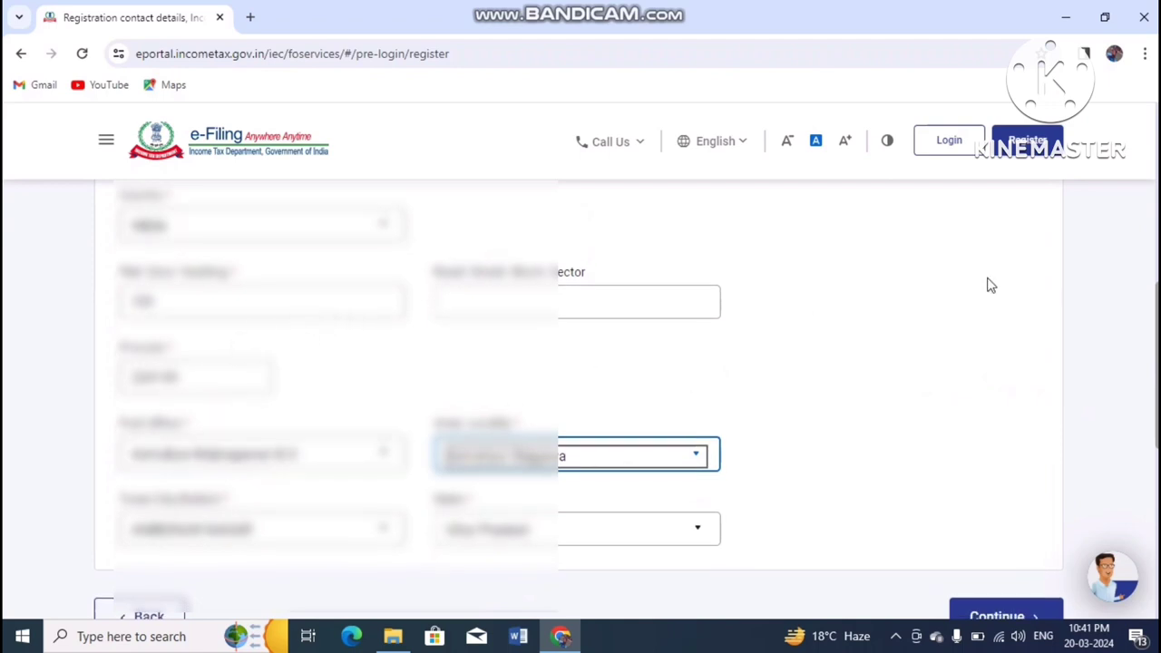
scroll(580, 400, "down", 2)
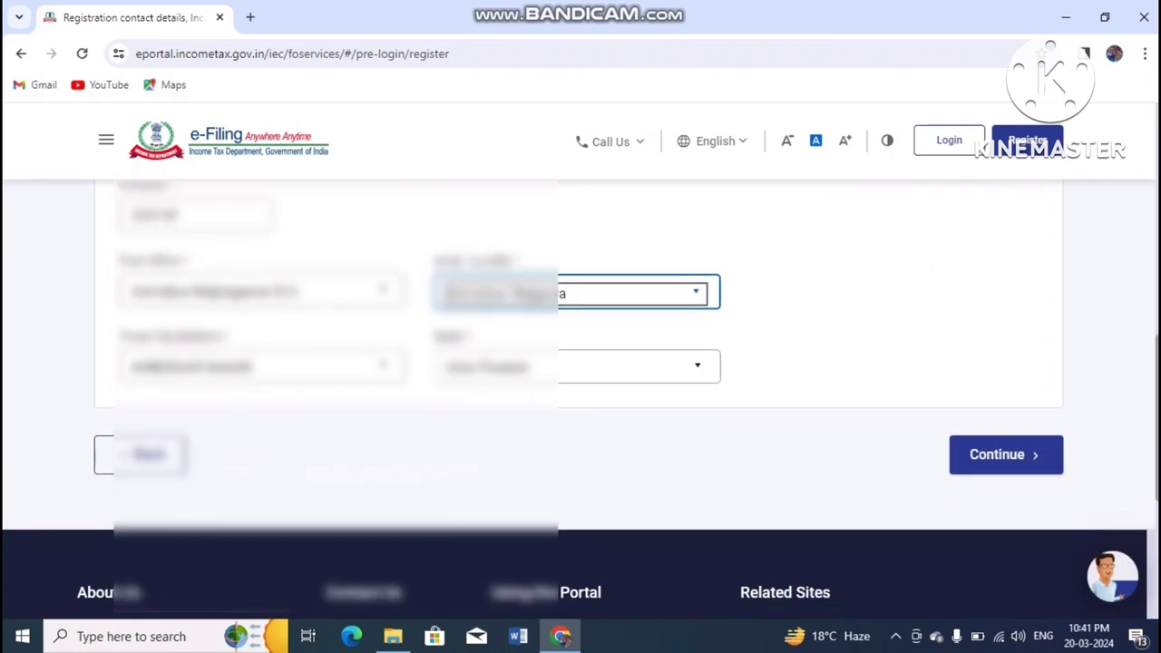
left_click(1005, 457)
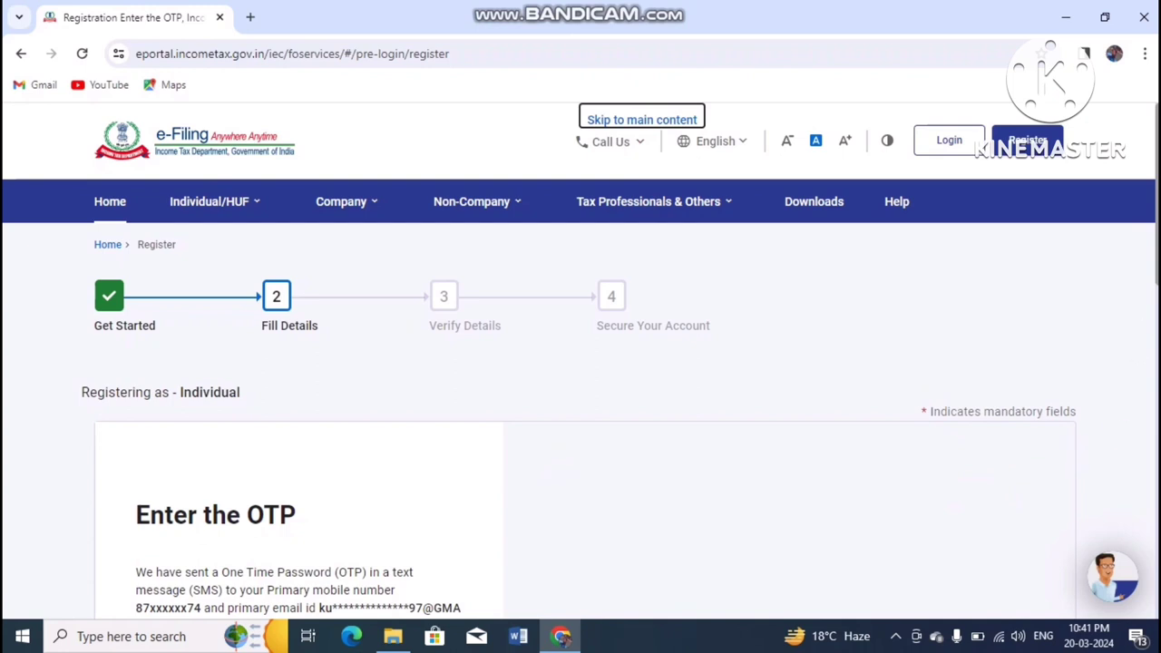
Step: Submit the entered mobile and e-mail OTPs for verification
scroll(581, 417, "down", 3)
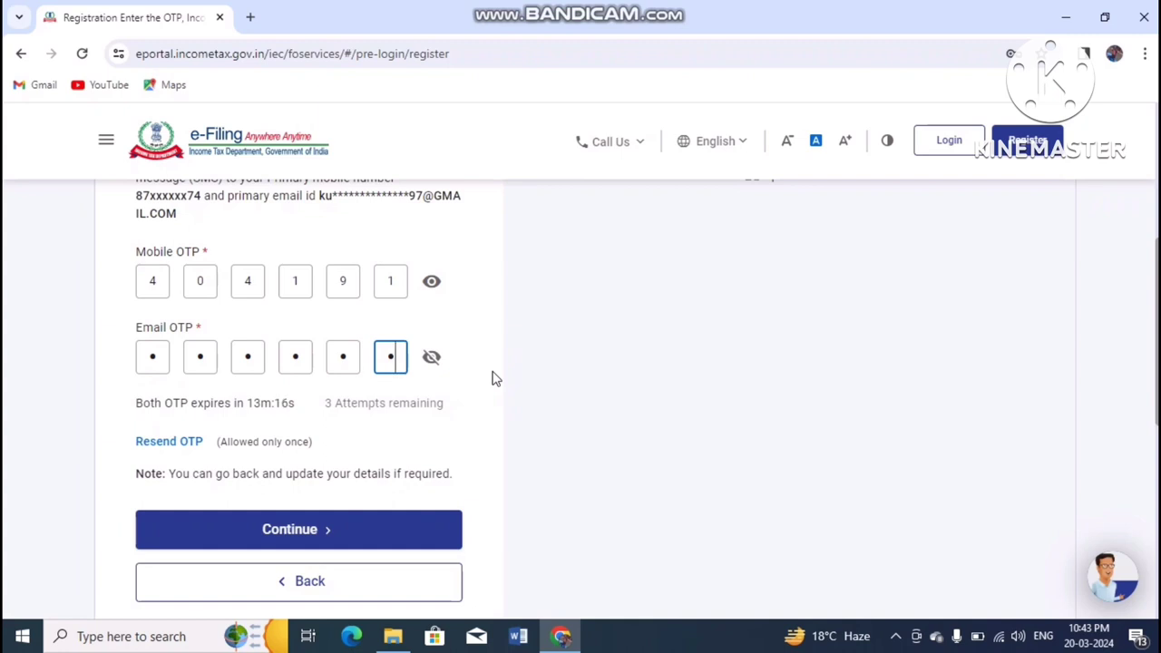
left_click(320, 529)
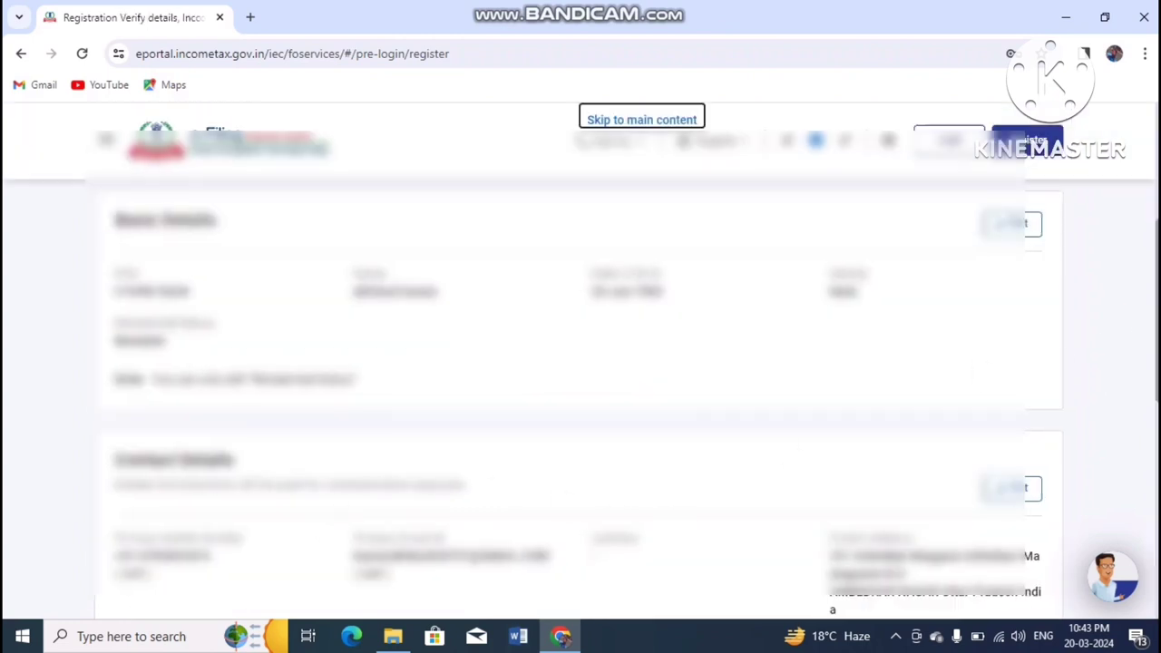
Step: Review the Basic and Contact Details on the Verify Details page and confirm them
scroll(581, 390, "up", 3)
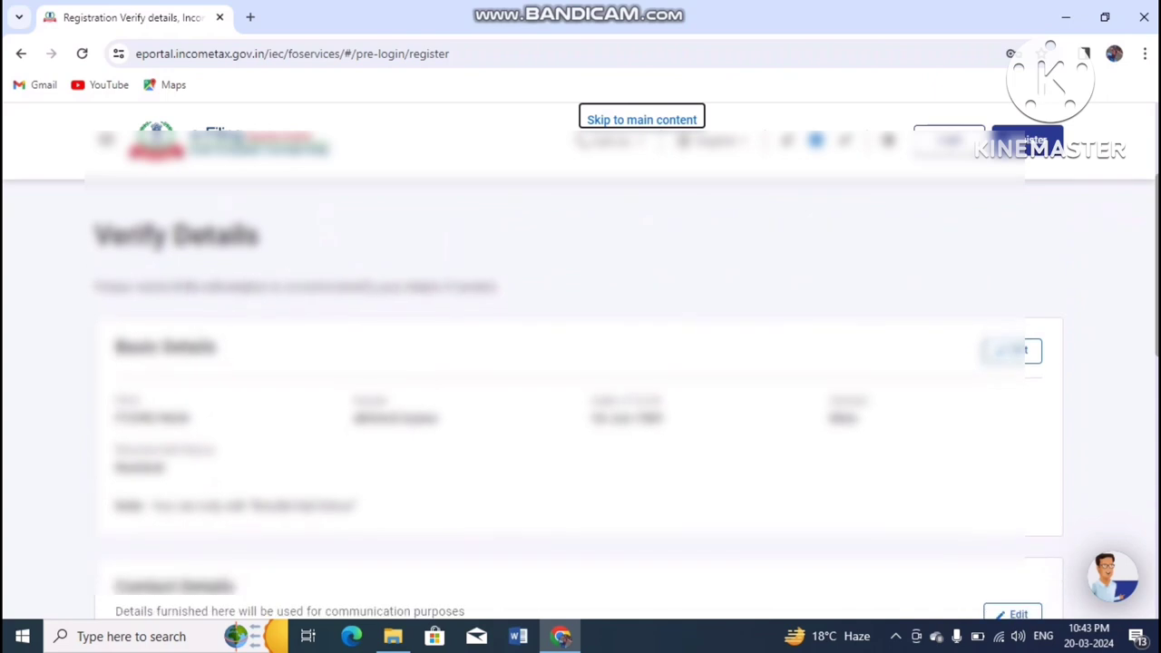
scroll(580, 408, "down", 1)
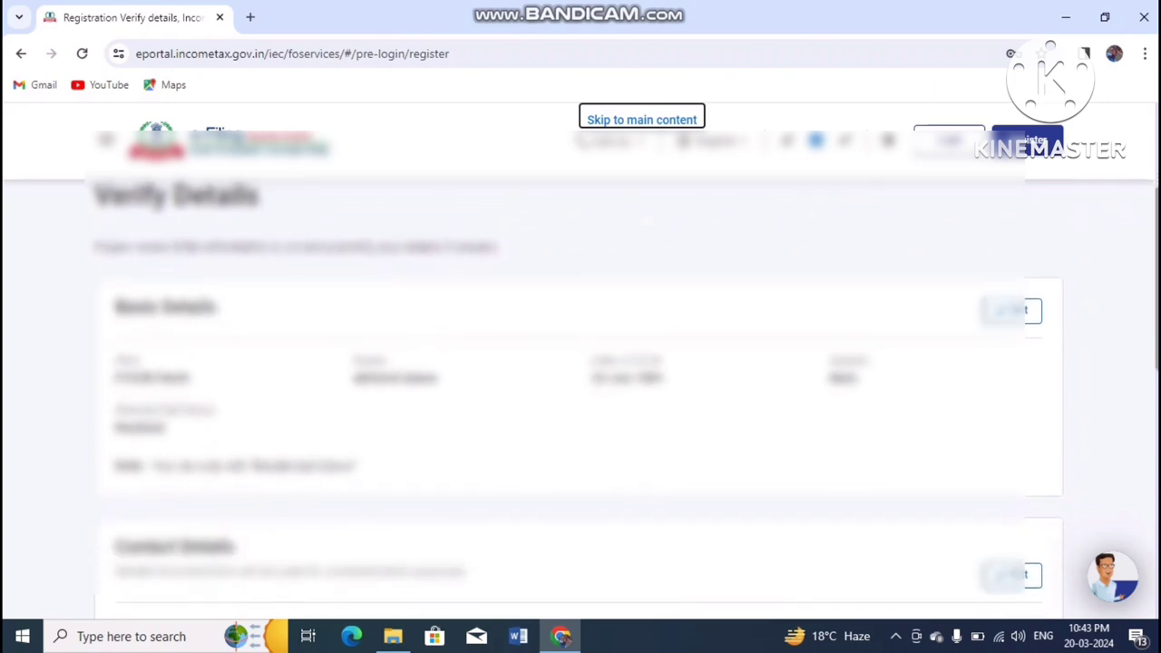
scroll(581, 396, "down", 2)
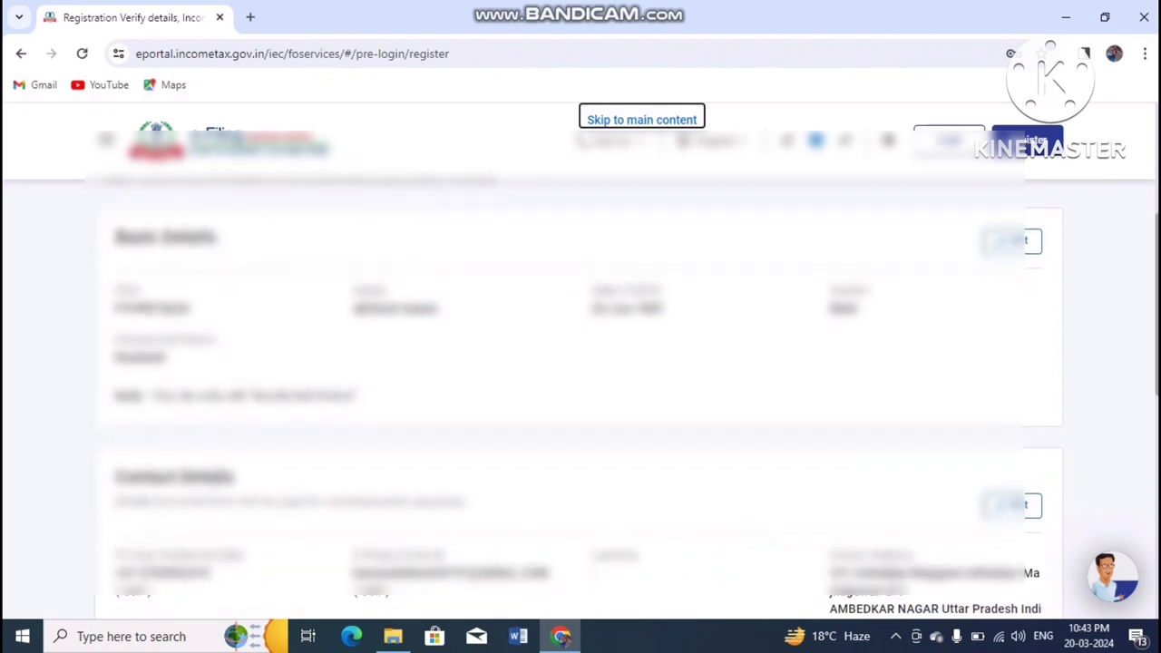
scroll(580, 399, "down", 1)
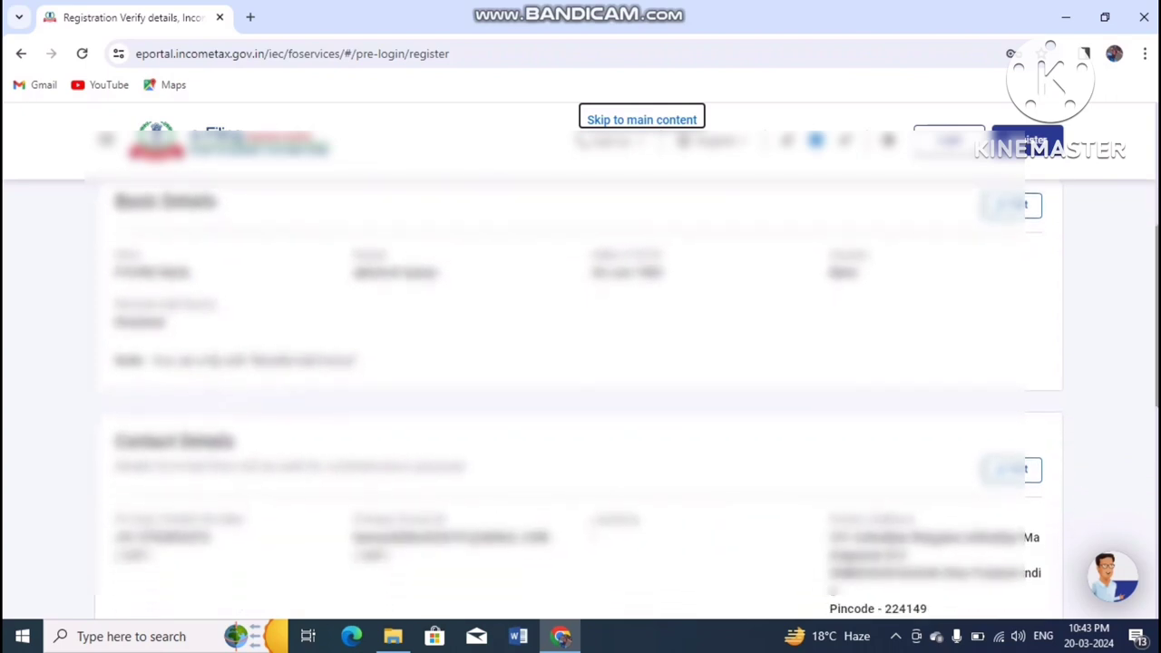
scroll(581, 399, "up", 1)
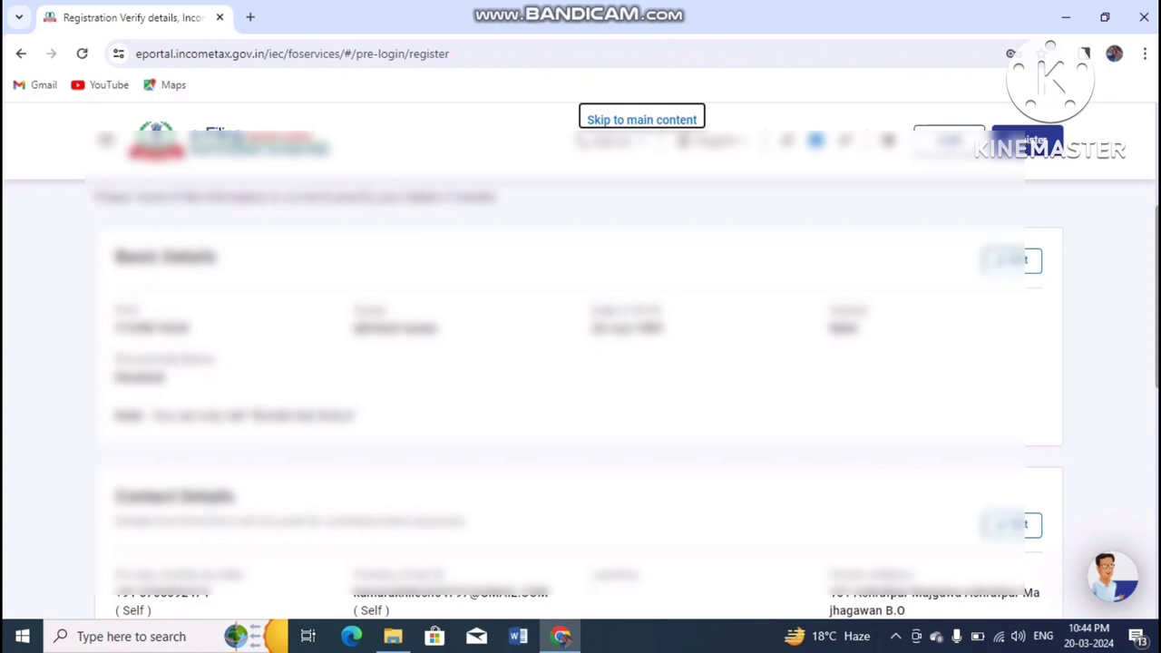
scroll(580, 390, "down", 3)
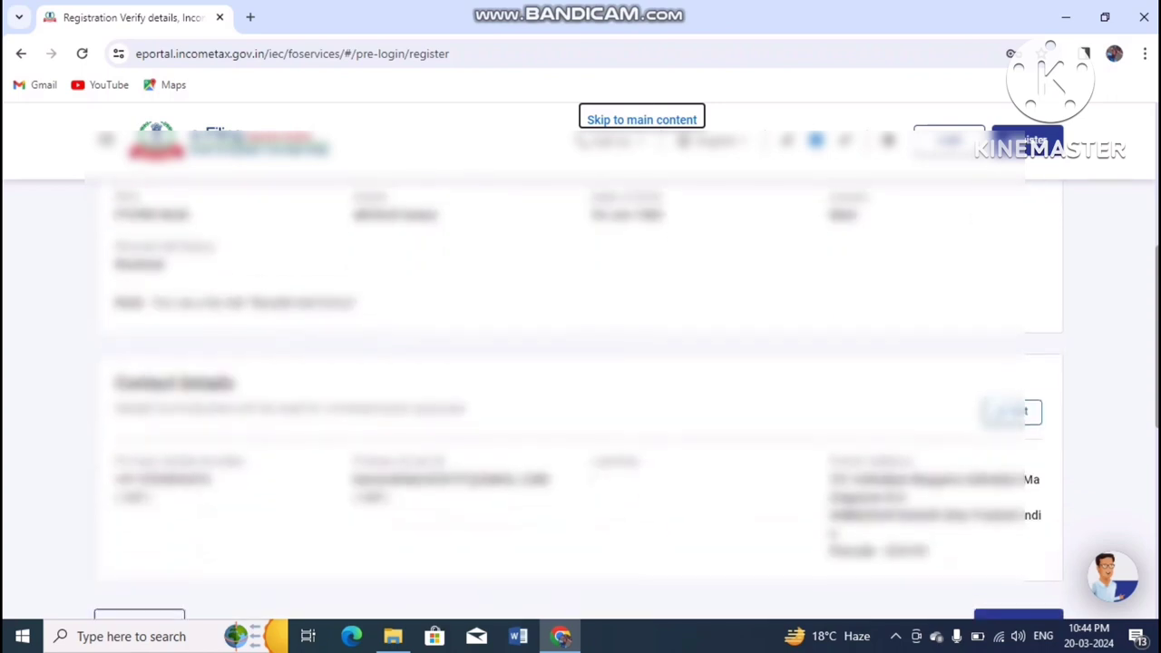
scroll(577, 397, "down", 3)
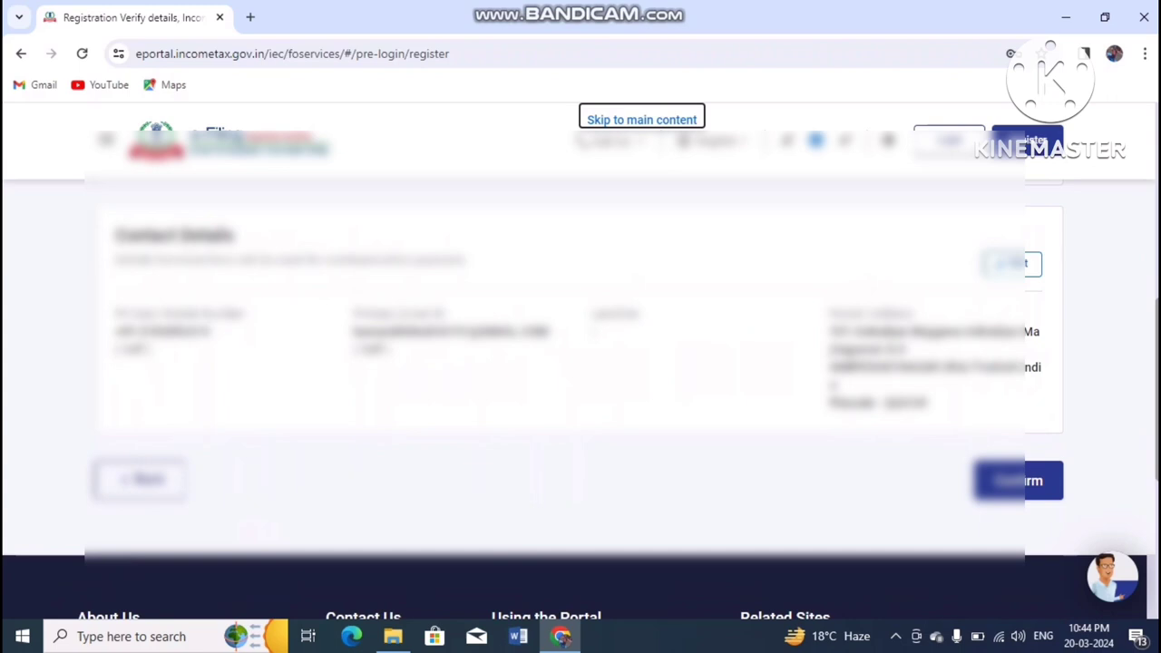
left_click(1034, 478)
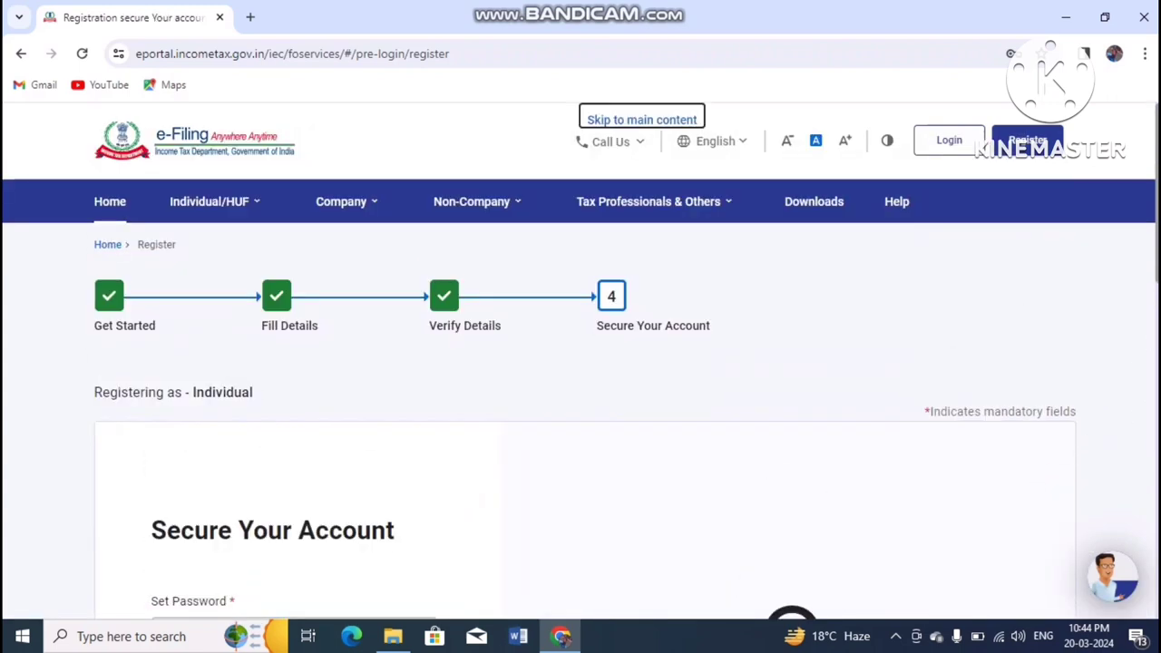
Step: Enter the account password in the Set Password and Confirm Password fields
scroll(581, 400, "down", 4)
scroll(580, 399, "up", 3)
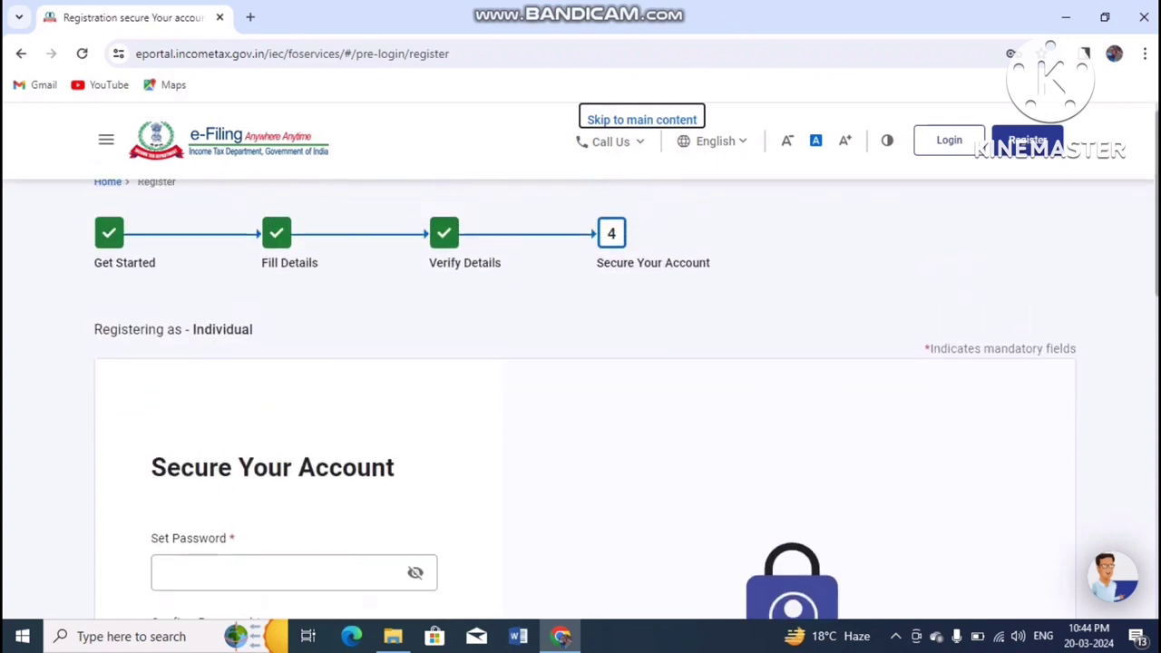
scroll(581, 399, "down", 3)
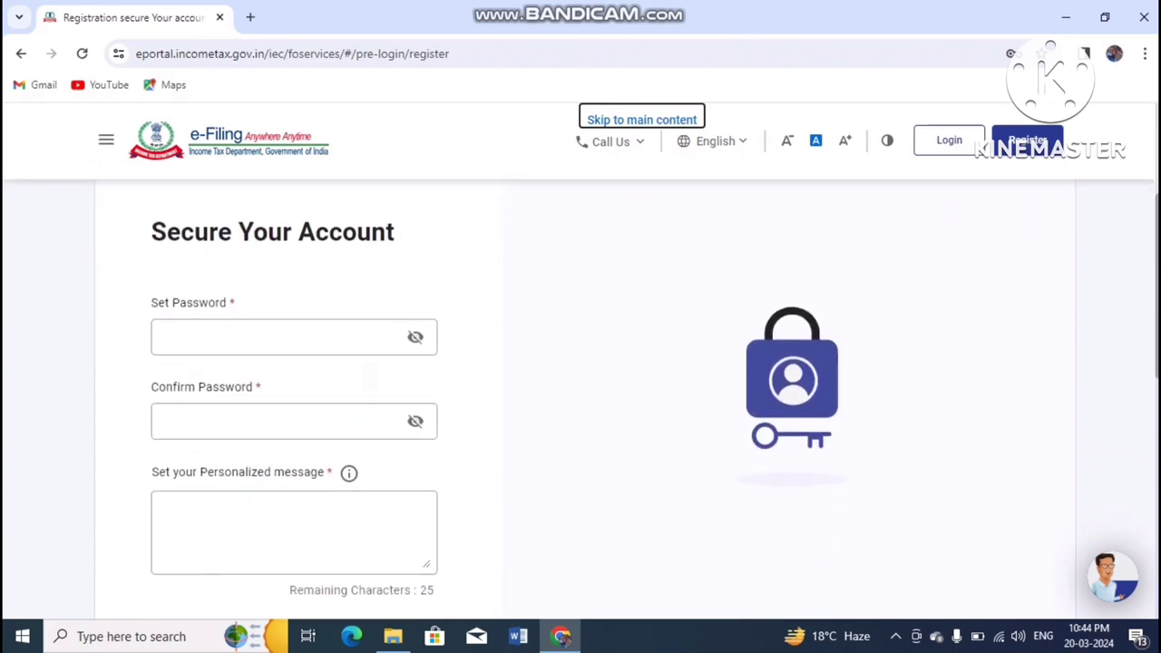
left_click(246, 319)
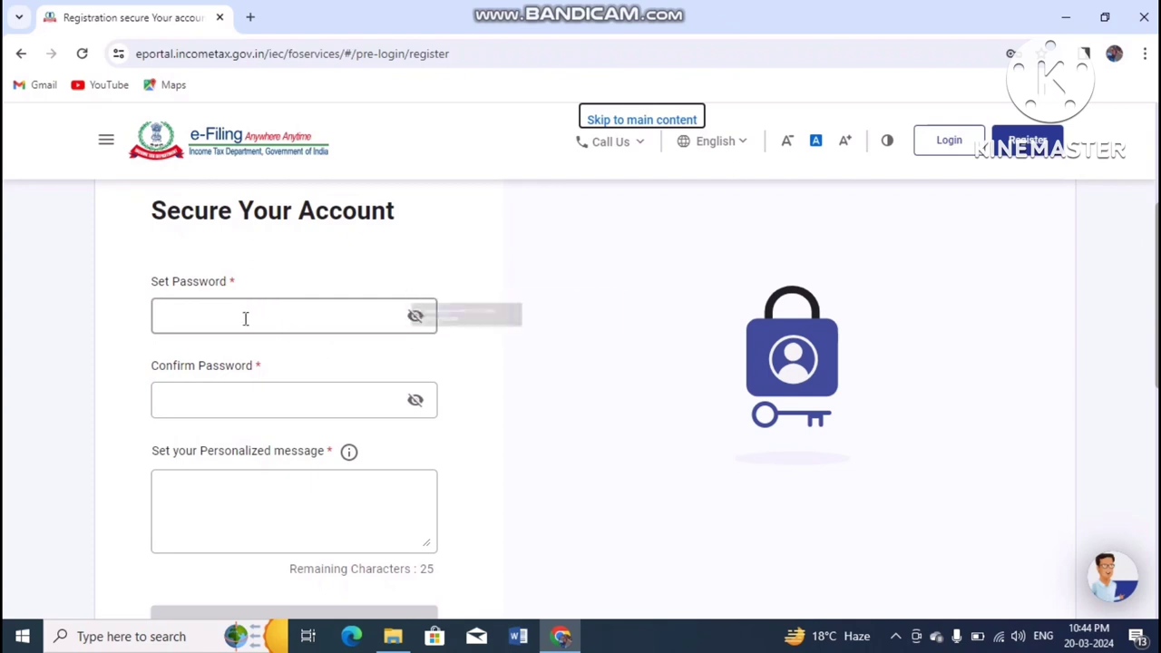
left_click(248, 321)
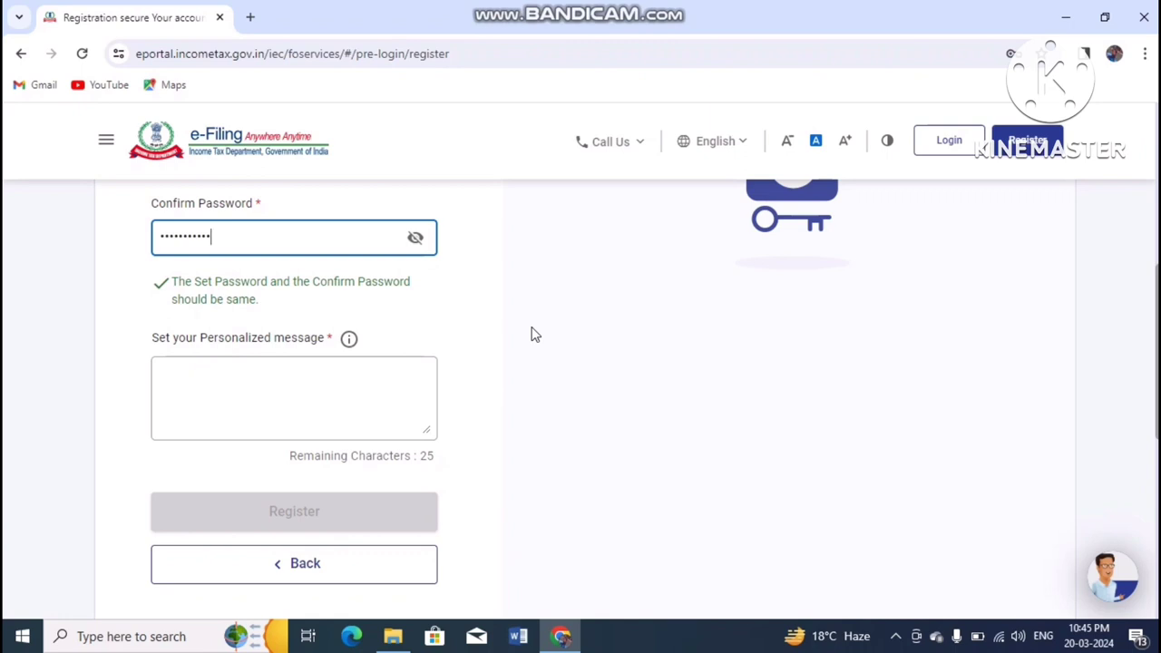
Step: Add the personalized message 'my sweet family' and register the account
left_click(240, 342)
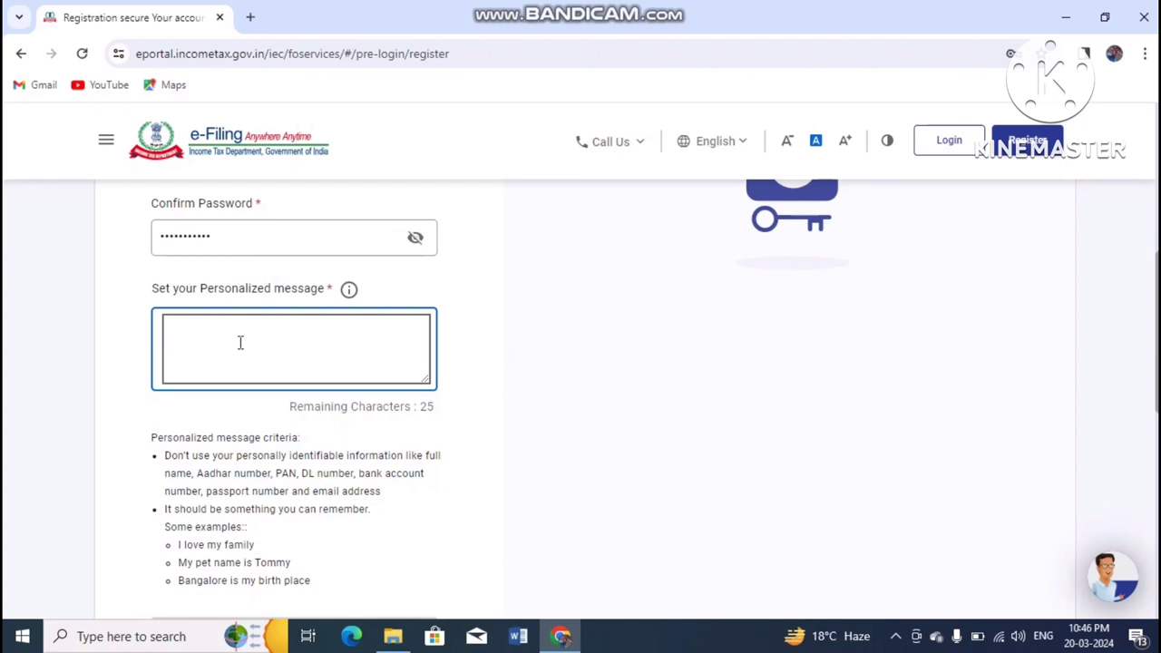
type("my sweet family")
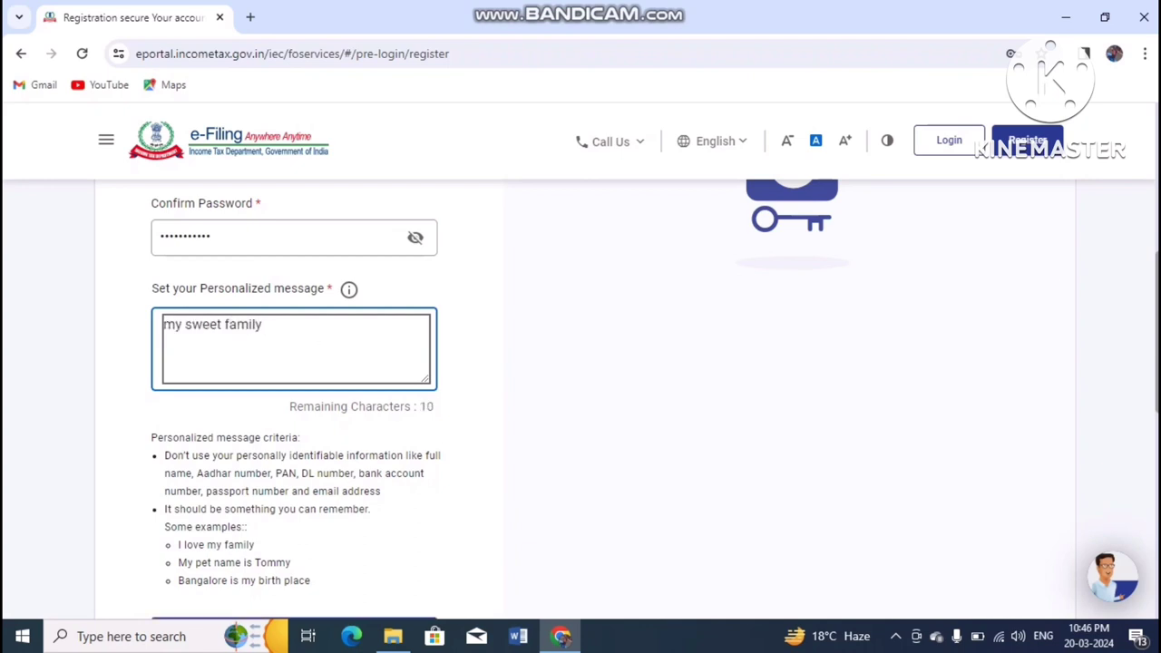
scroll(495, 399, "down", 3)
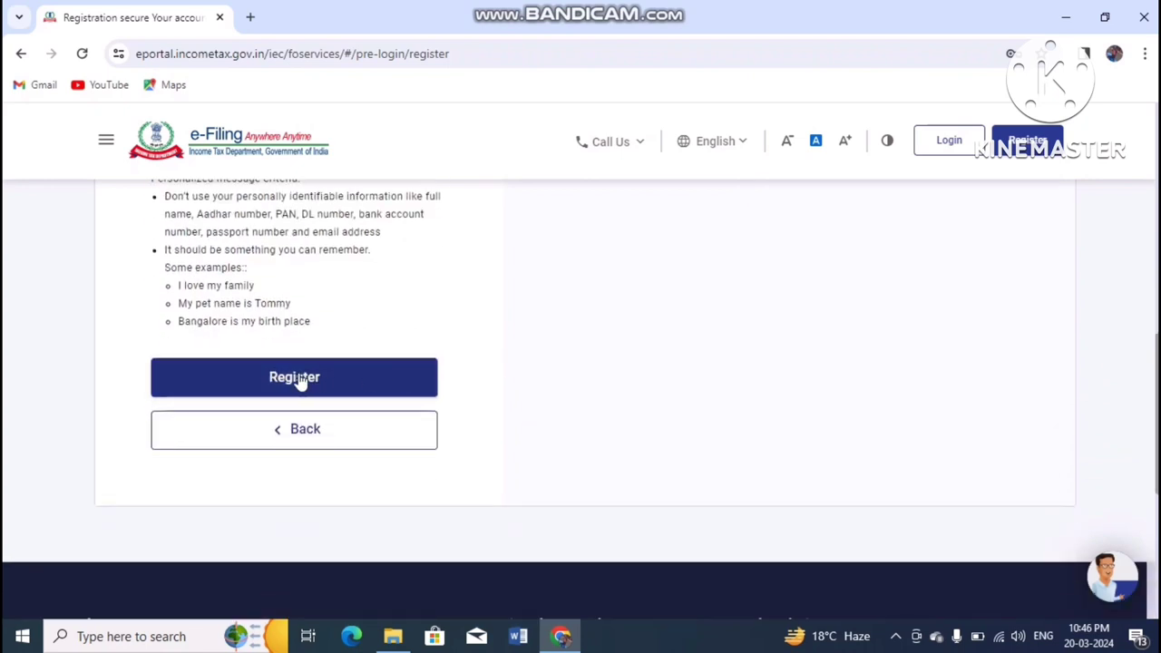
left_click(300, 379)
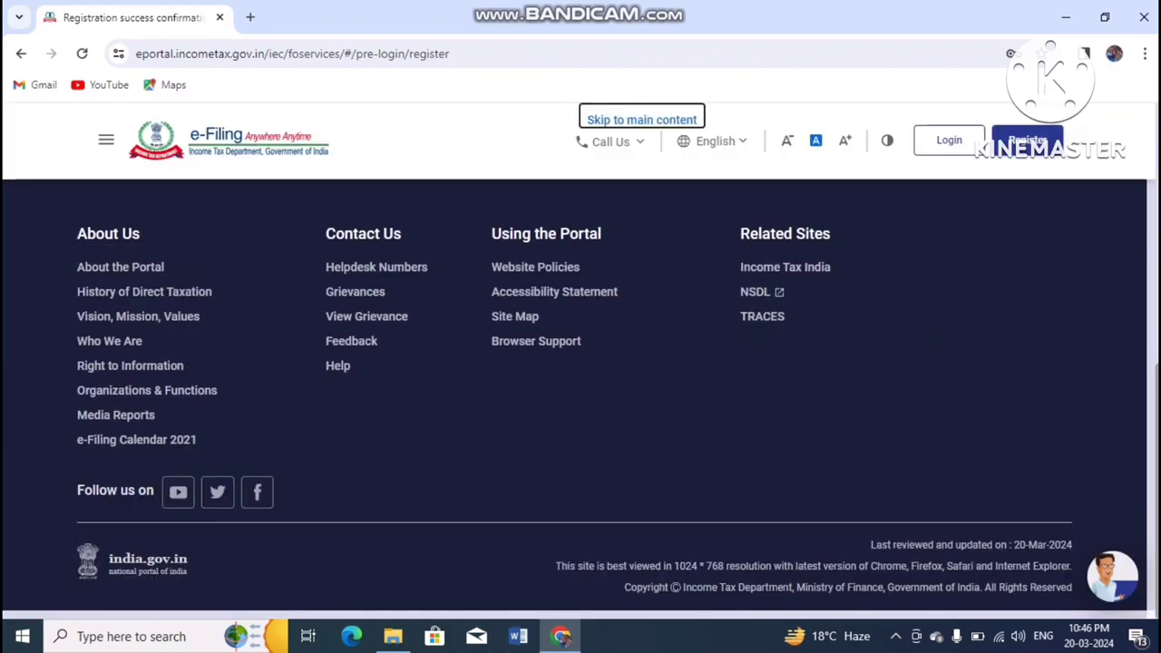
Step: Read the new User ID on the success page, then go to Login and select the User ID field
scroll(580, 399, "up", 5)
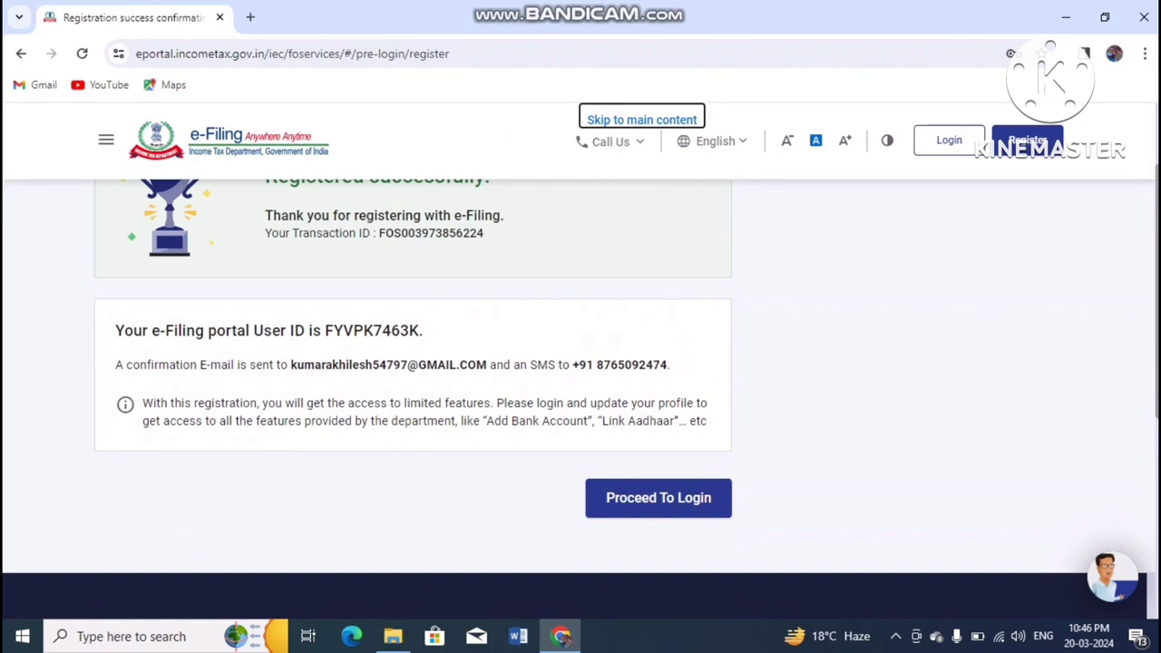
scroll(777, 259, "up", 2)
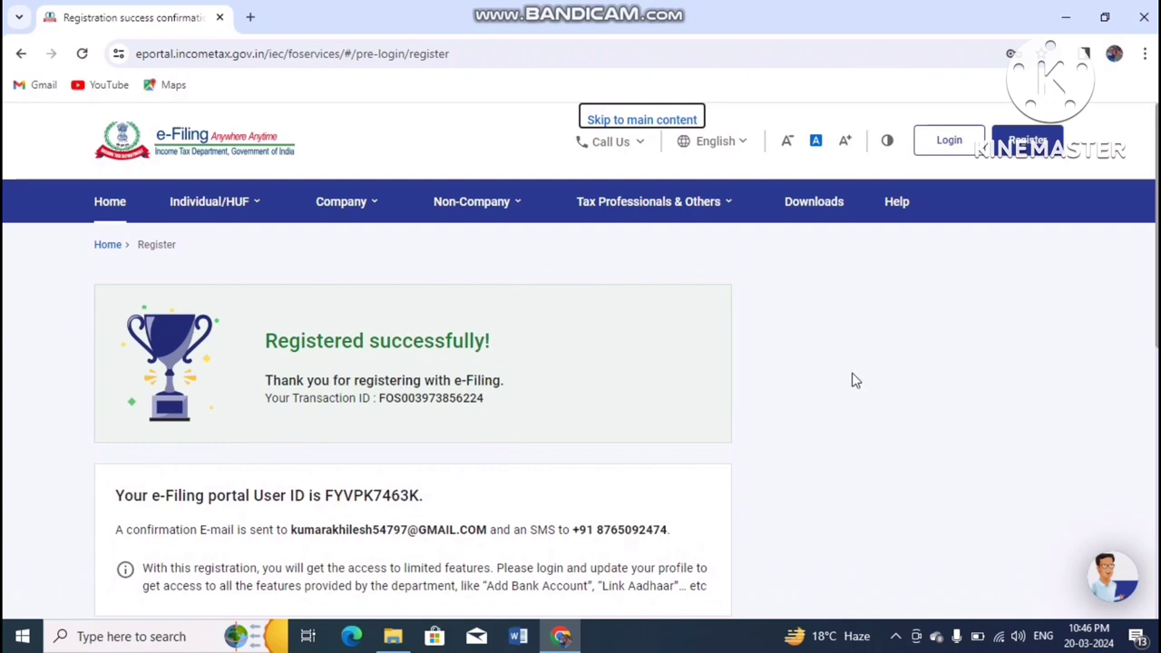
scroll(1153, 286, "down", 1)
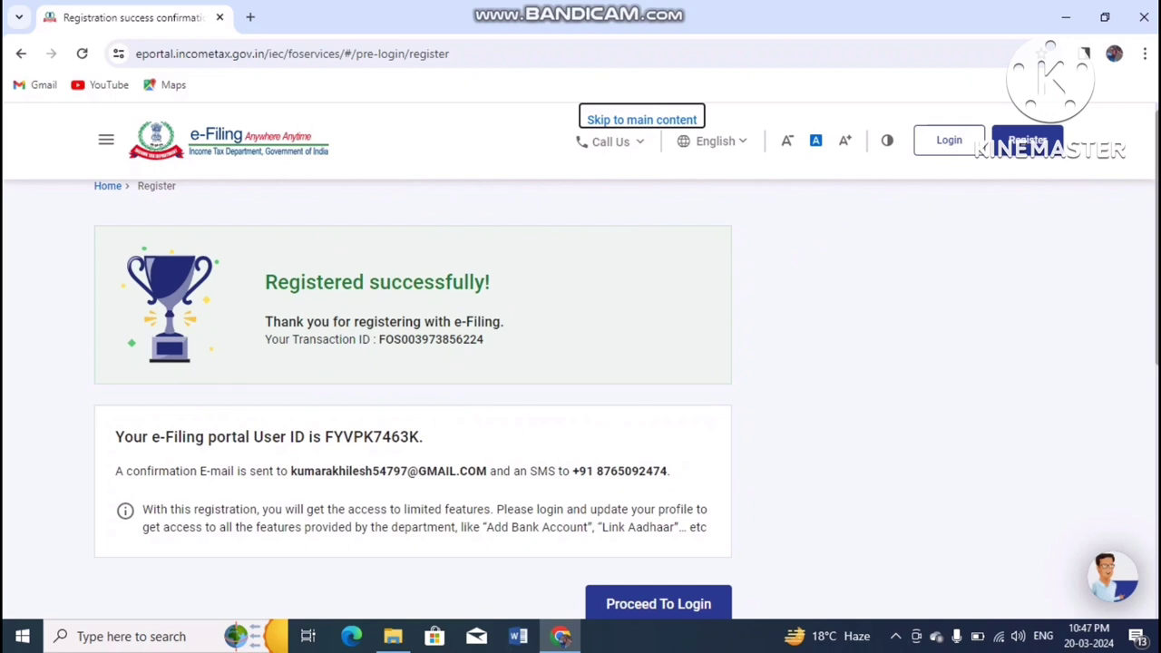
scroll(1099, 251, "down", 2)
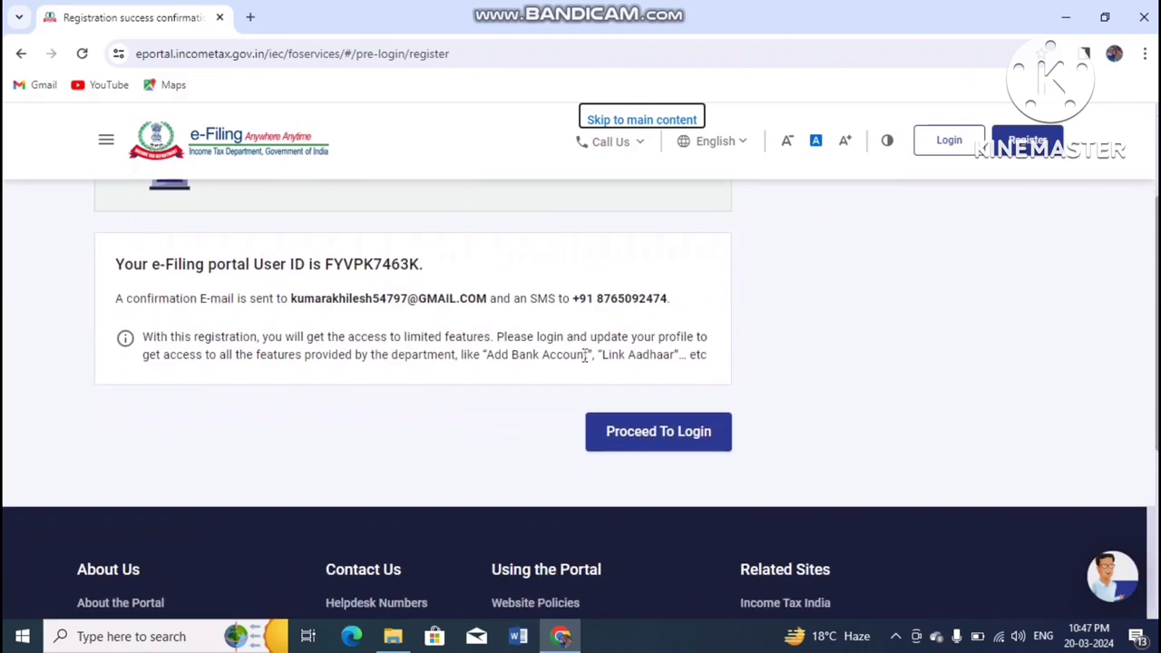
left_click(668, 437)
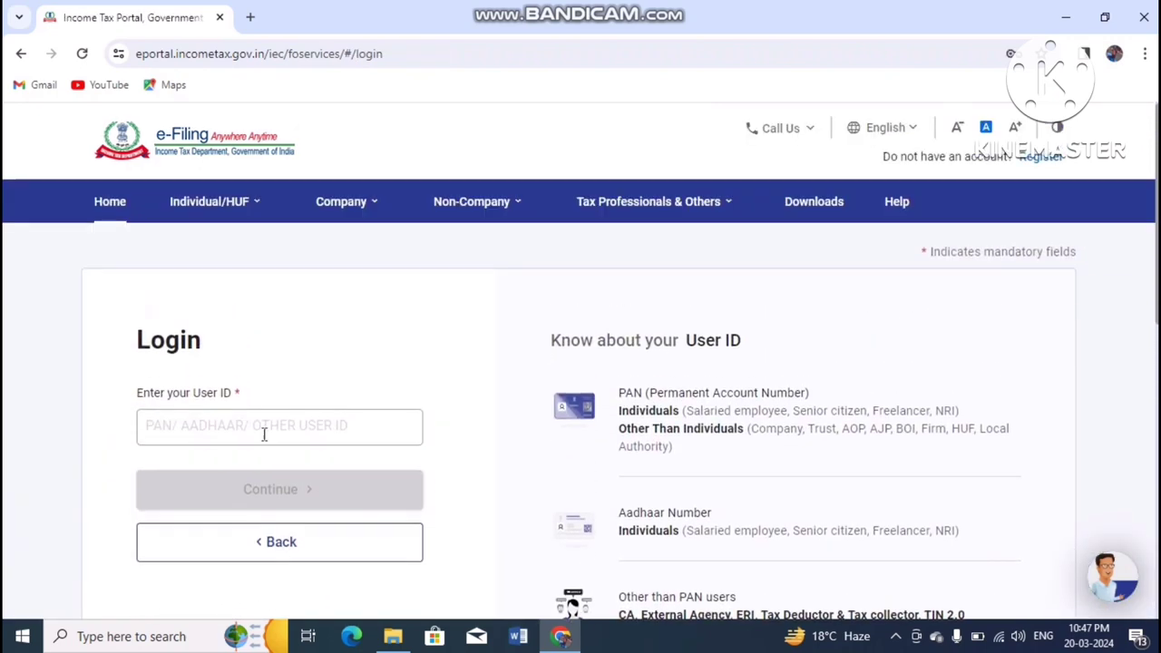
left_click(241, 430)
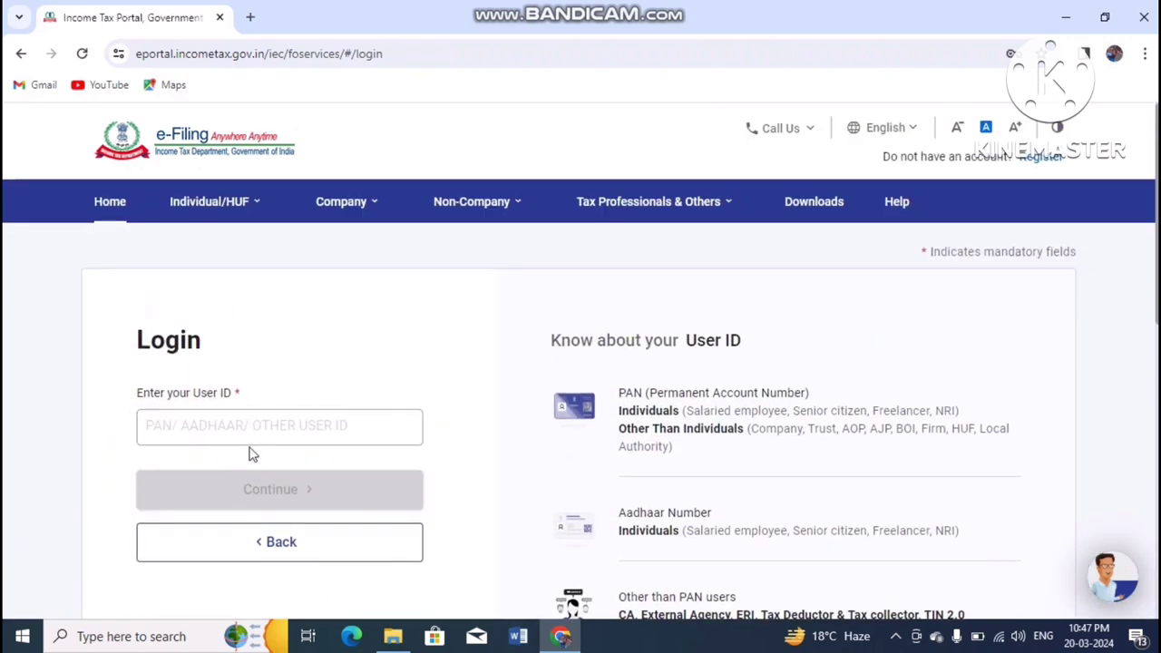